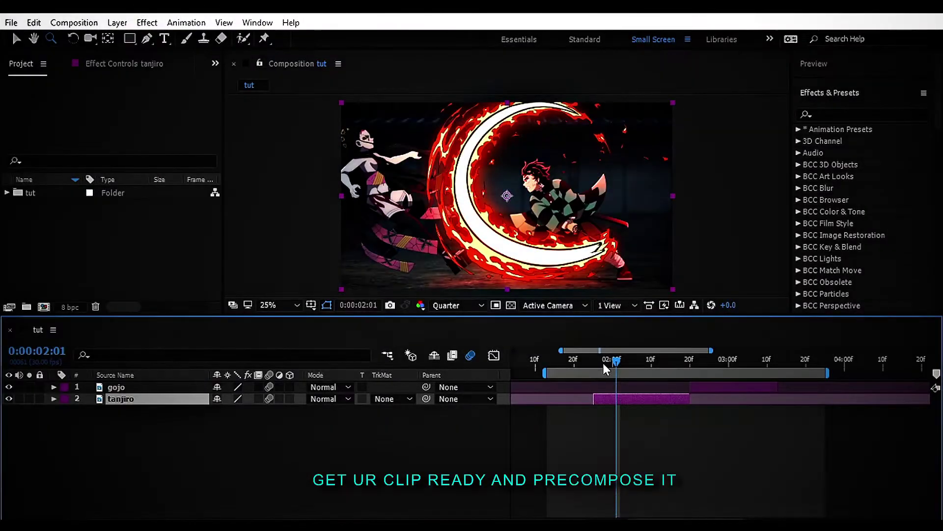
Step: Precompose the tanjiro layer into a new composition named 'tanjiro', moving all attributes
{"action": "mouse_move", "coordinate": [616, 360]}
{"action": "left_mouse_down"}
{"action": "mouse_move", "coordinate": [648, 360]}
{"action": "mouse_move", "coordinate": [643, 381]}
{"action": "left_mouse_up"}
{"action": "right_click", "coordinate": [648, 398]}
{"action": "left_click", "coordinate": [688, 462]}
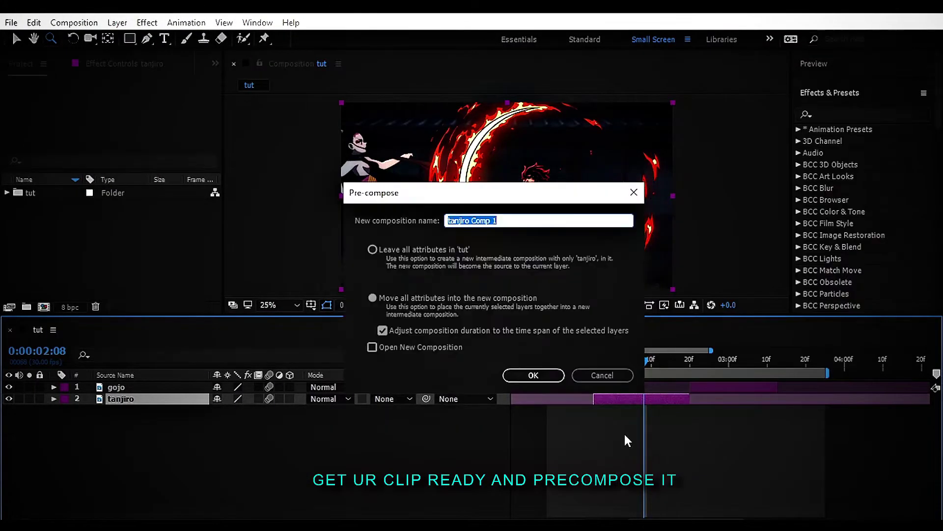
{"action": "type", "text": "tan"}
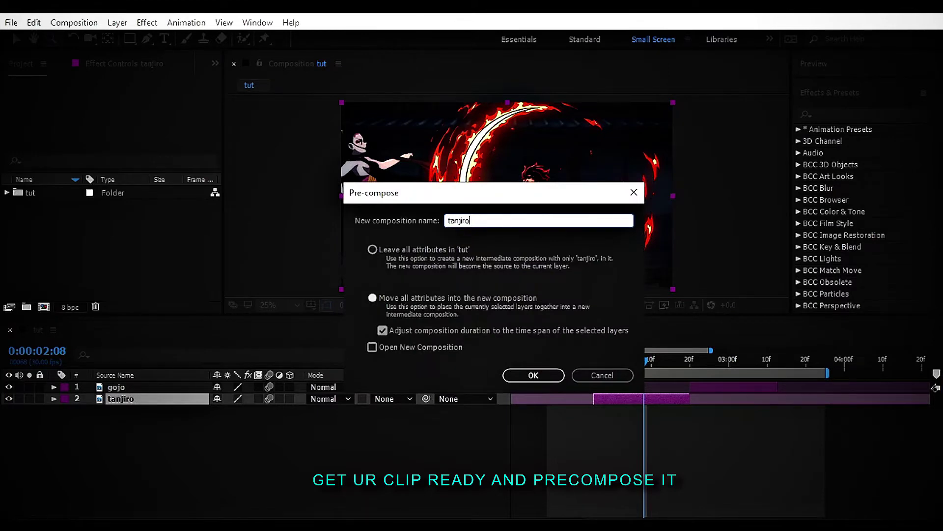
{"action": "left_click", "coordinate": [533, 375]}
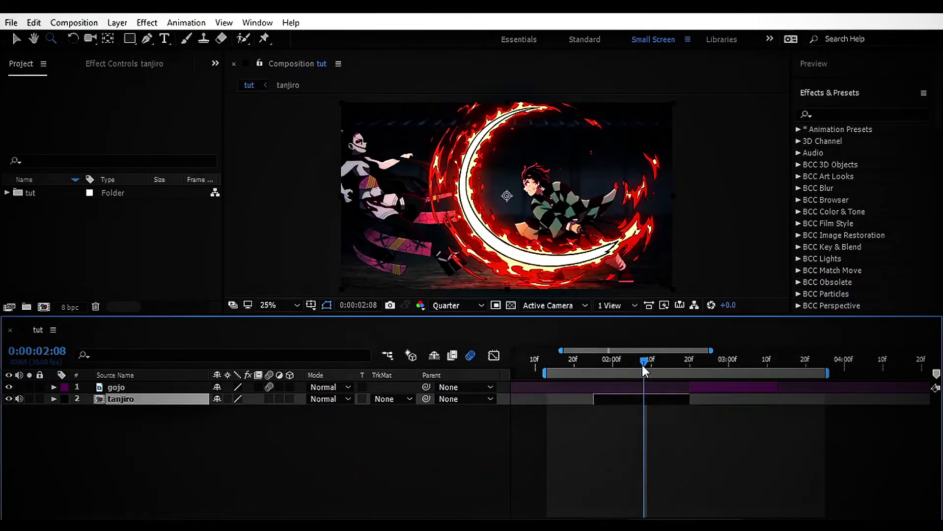
{"action": "left_click_drag", "start_coordinate": [645, 361], "coordinate": [618, 364]}
Step: Open the tanjiro precomp and change its Composition Settings duration to 0:01:00:20
{"action": "double_click", "coordinate": [636, 399]}
{"action": "right_click", "coordinate": [289, 440]}
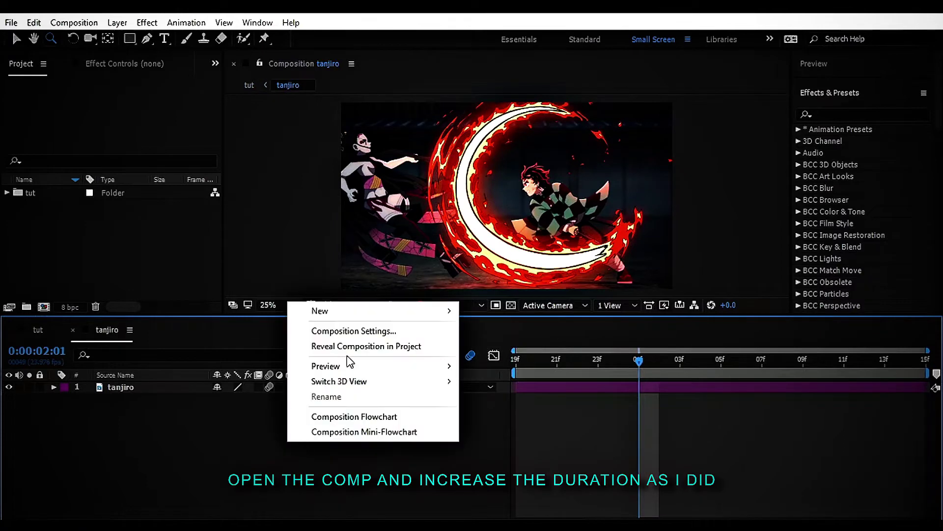
{"action": "left_click", "coordinate": [357, 329]}
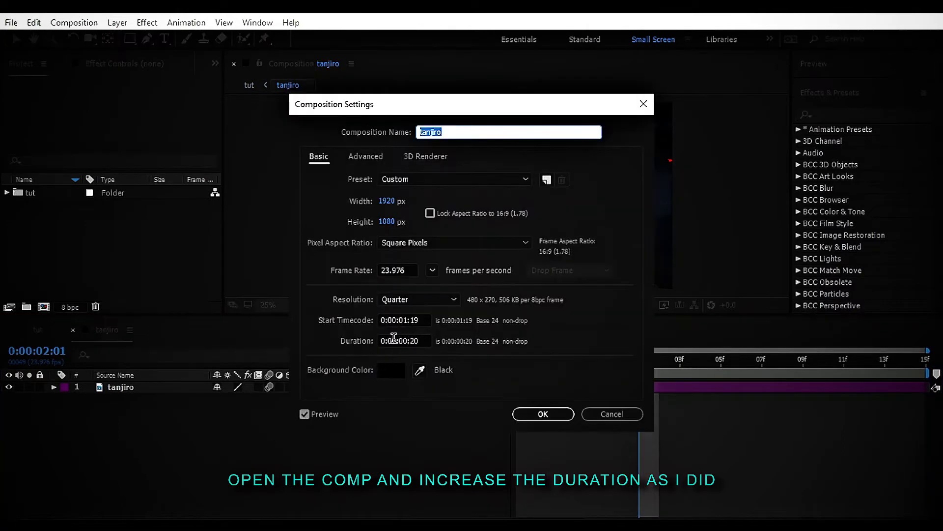
{"action": "left_click", "coordinate": [418, 340]}
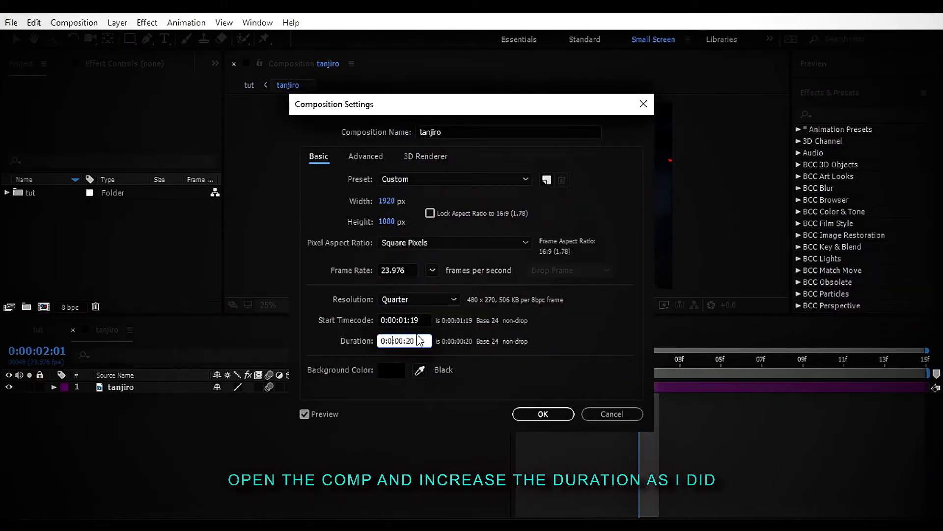
{"action": "left_click", "coordinate": [396, 341]}
{"action": "type", "text": "1"}
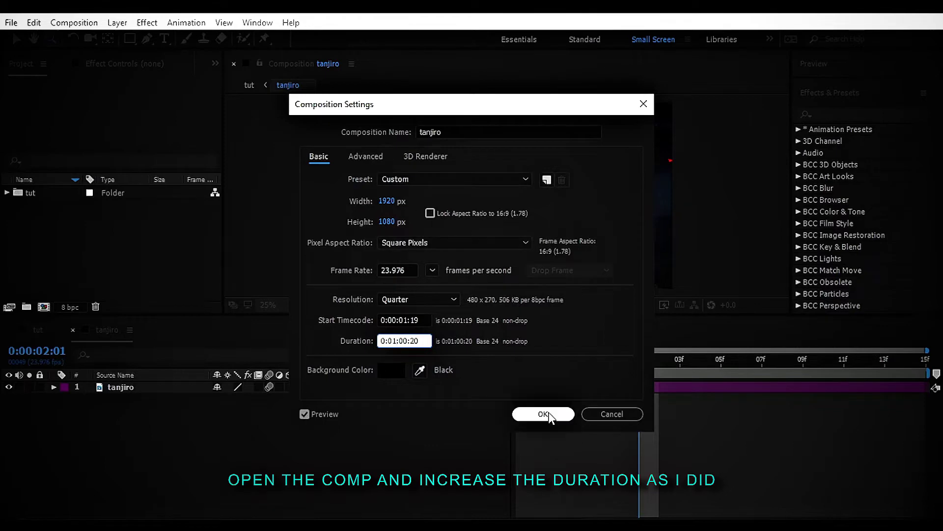
{"action": "left_click", "coordinate": [543, 415]}
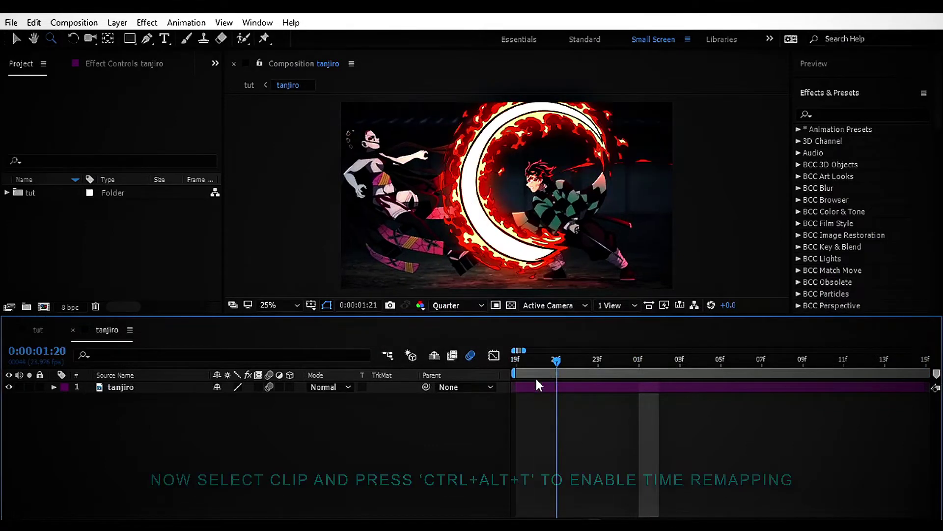
Step: Enable Time Remap on the tanjiro layer and keyframe it at 1:19, 1:21, 1:22 and 2:02
{"action": "left_click", "coordinate": [535, 388]}
{"action": "key", "text": "ctrl+alt+t"}
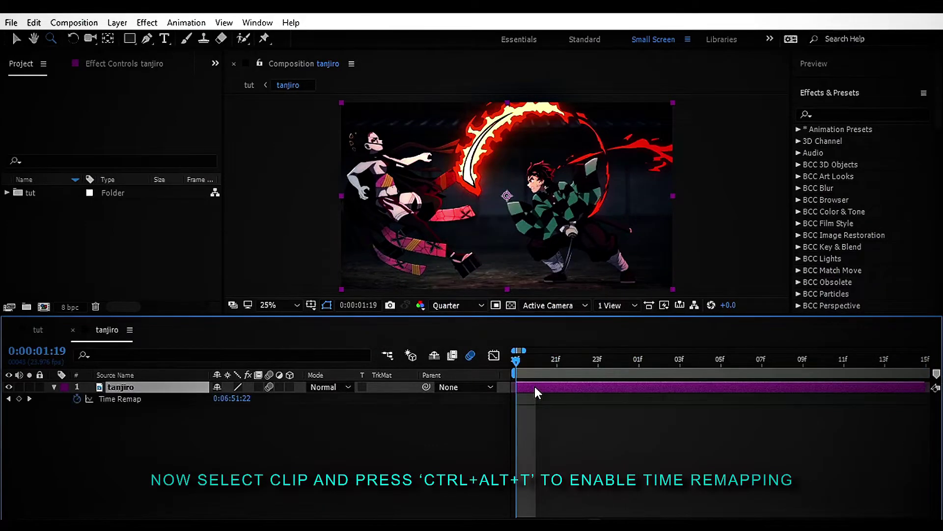
{"action": "left_click", "coordinate": [19, 399]}
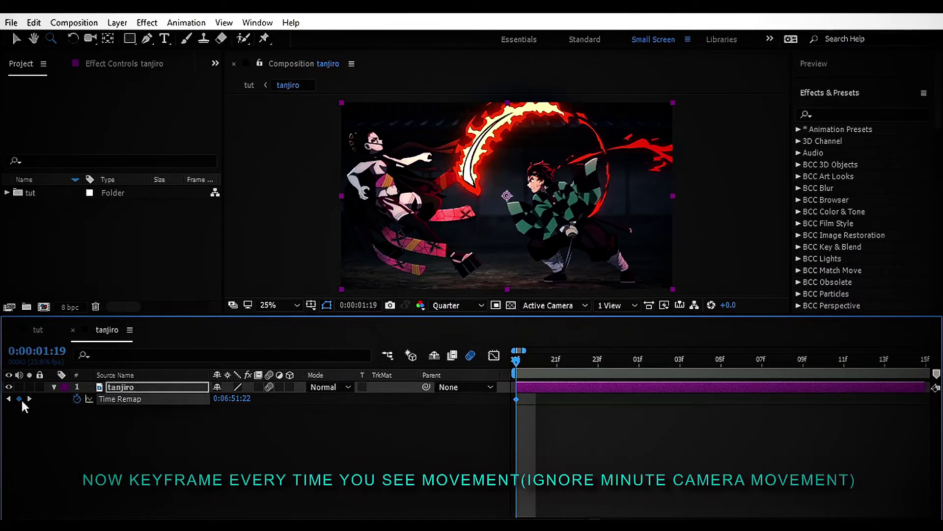
{"action": "key", "text": "Page_Down"}
{"action": "key", "text": "Page_Down"}
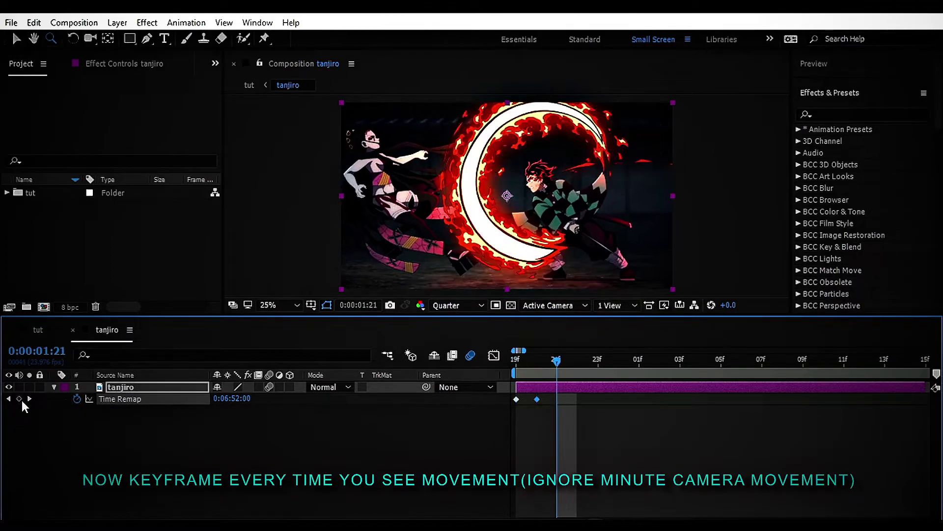
{"action": "left_click", "coordinate": [19, 398]}
{"action": "key", "text": "Page_Down"}
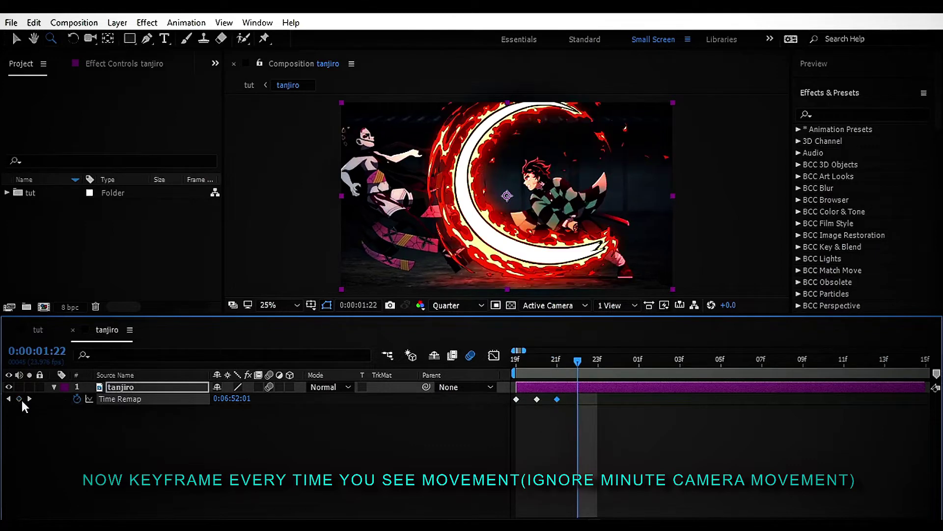
{"action": "left_click", "coordinate": [20, 399]}
{"action": "key", "text": "Page_Down"}
{"action": "key", "text": "Page_Down"}
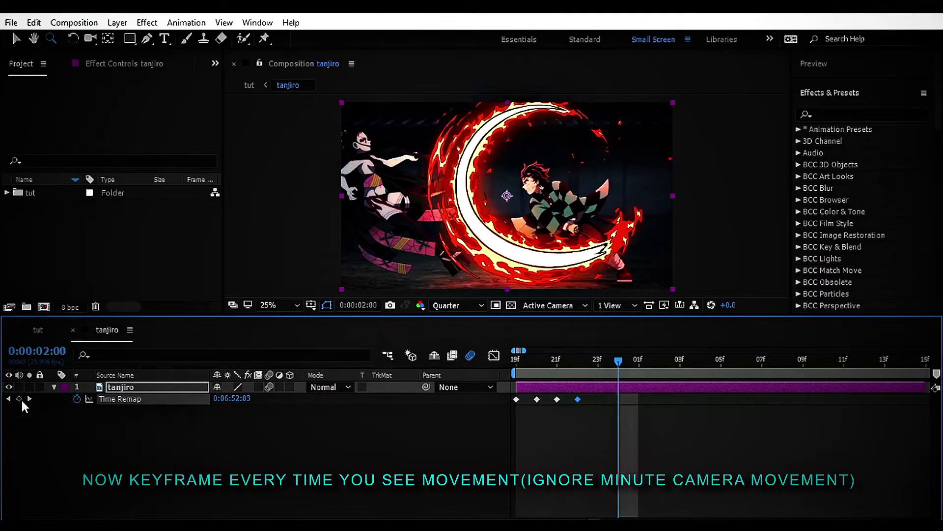
Step: Add further Time Remap keyframes at 2:04, 2:10 and 2:12
{"action": "key", "text": "Page_Down"}
{"action": "key", "text": "Page_Down"}
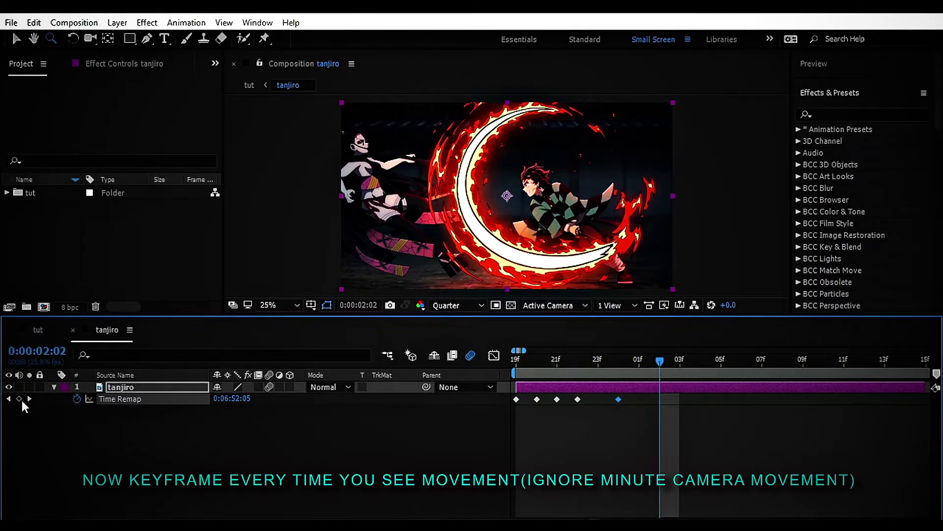
{"action": "left_click", "coordinate": [20, 398]}
{"action": "key", "text": "Page_Down"}
{"action": "key", "text": "Page_Down"}
{"action": "left_click", "coordinate": [20, 398]}
{"action": "key", "text": "Page_Down"}
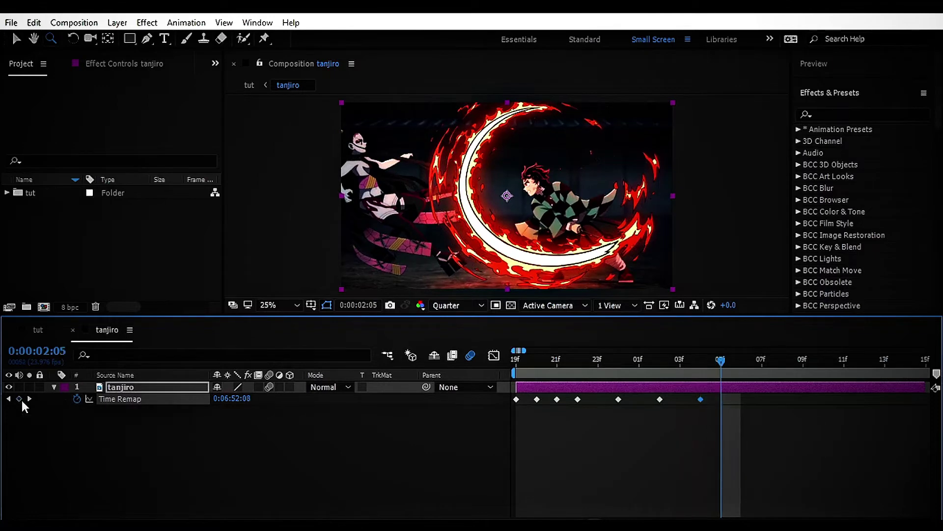
{"action": "key", "text": "Page_Down"}
{"action": "key", "text": "Page_Down"}
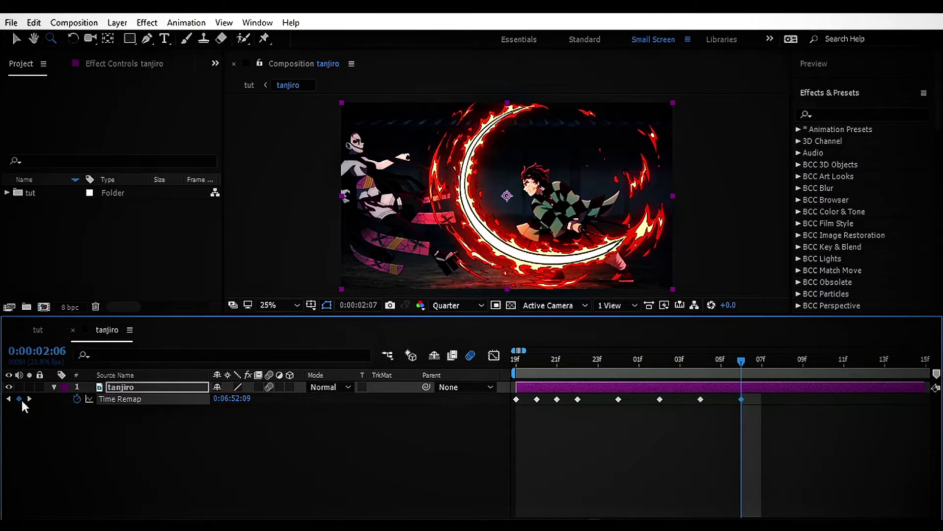
{"action": "key", "text": "Page_Down"}
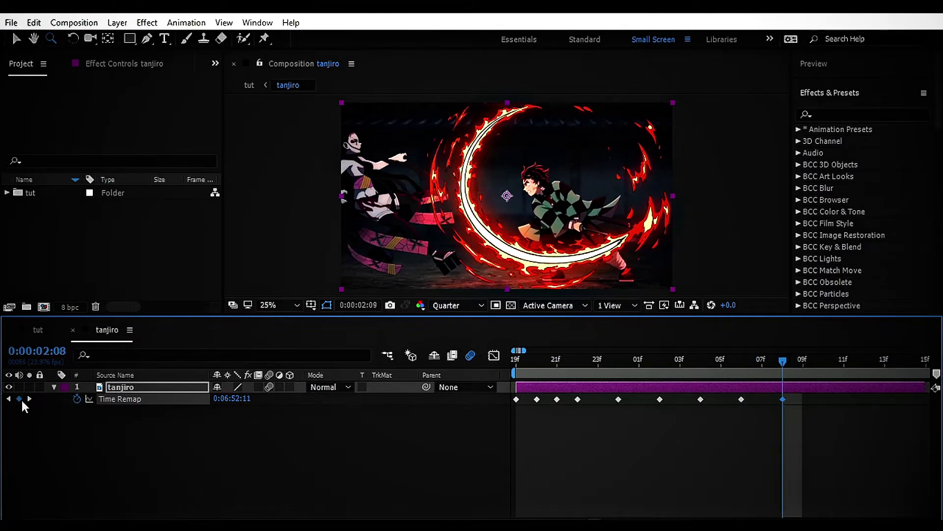
{"action": "key", "text": "Page_Down"}
{"action": "key", "text": "Page_Down"}
{"action": "left_click", "coordinate": [22, 400]}
{"action": "key", "text": "Page_Down"}
{"action": "key", "text": "Page_Down"}
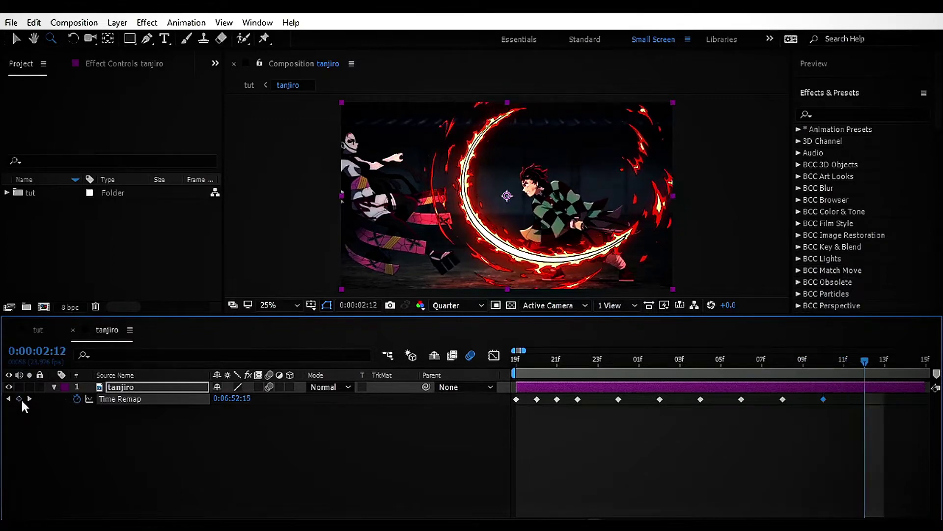
{"action": "left_click", "coordinate": [19, 399]}
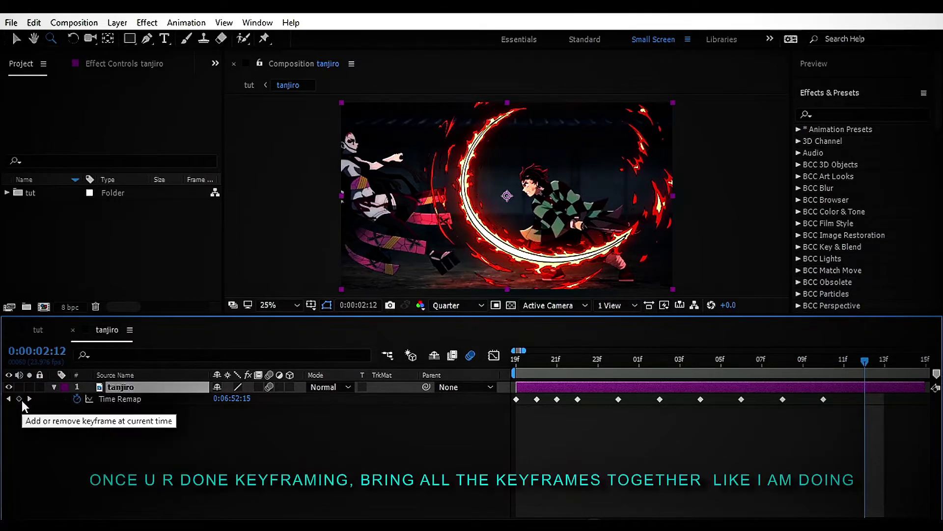
Step: Trim the tanjiro layer's out point at 2:14 and step back to 1:20
{"action": "key", "text": "Page_Down"}
{"action": "key", "text": "Page_Down"}
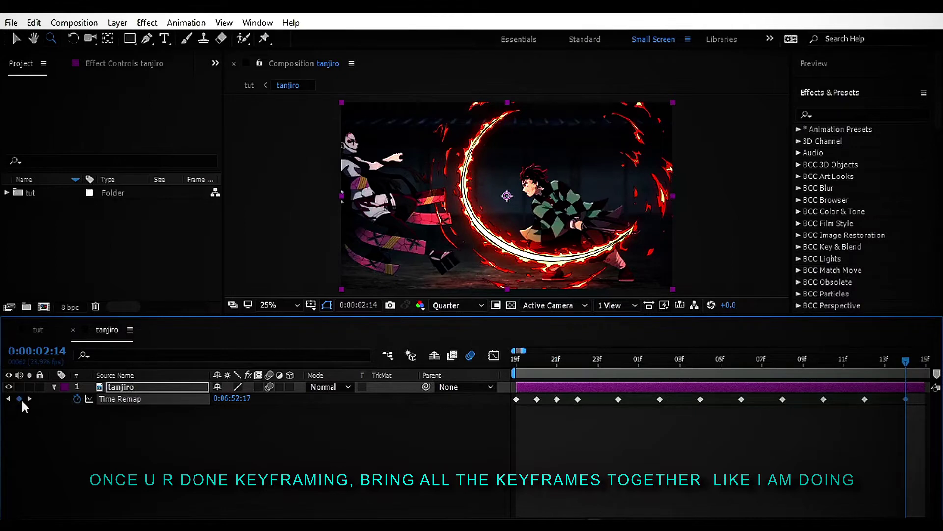
{"action": "key", "text": "alt+bracketright"}
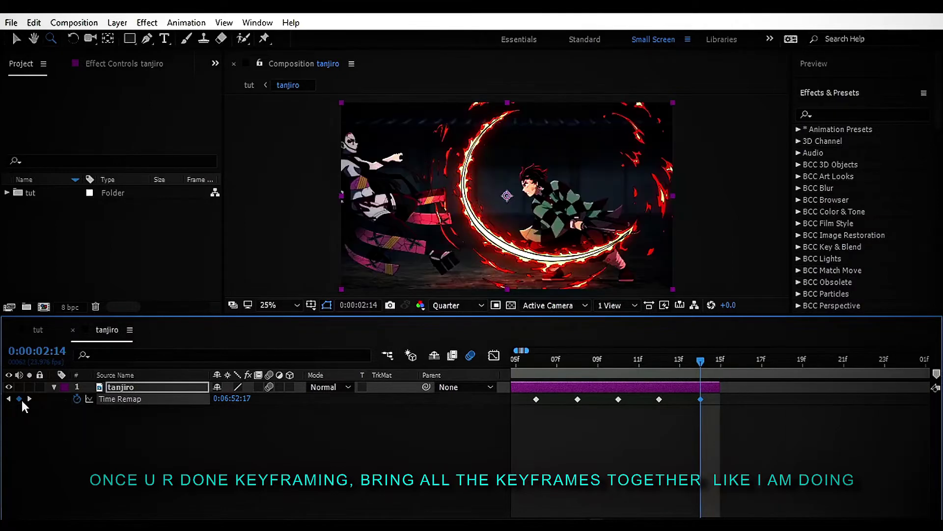
{"action": "scroll", "coordinate": [701, 376], "scroll_direction": "down", "scroll_amount": 3}
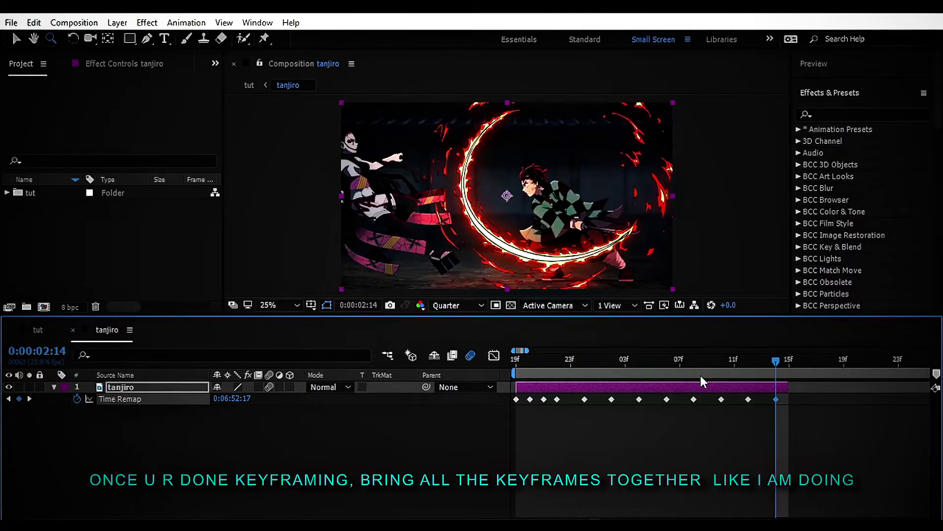
{"action": "key", "text": "j"}
{"action": "key", "text": "j"}
{"action": "key", "text": "j"}
{"action": "key", "text": "j"}
{"action": "key", "text": "j"}
{"action": "key", "text": "j"}
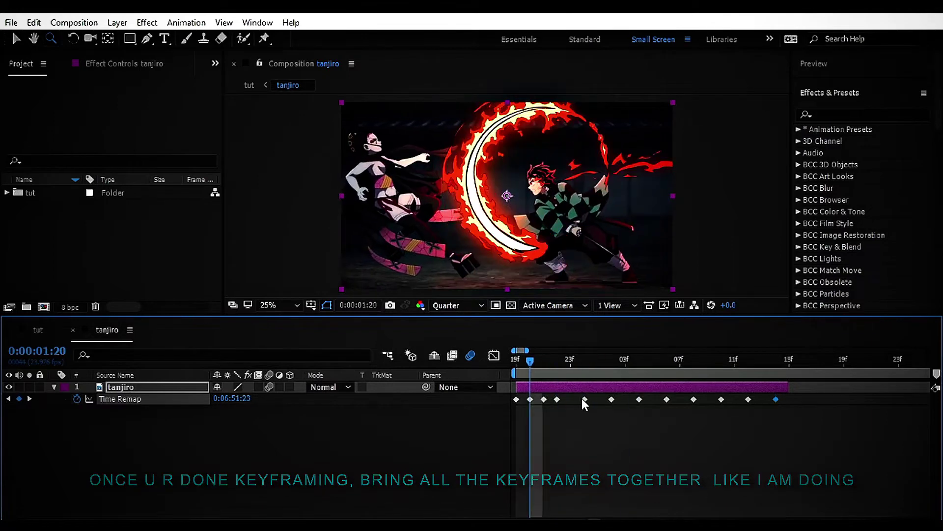
Step: Slide the later Time Remap keyframes left so they sit one frame apart
{"action": "mouse_move", "coordinate": [584, 399]}
{"action": "left_mouse_down"}
{"action": "mouse_move", "coordinate": [571, 399]}
{"action": "mouse_move", "coordinate": [584, 399]}
{"action": "left_mouse_up"}
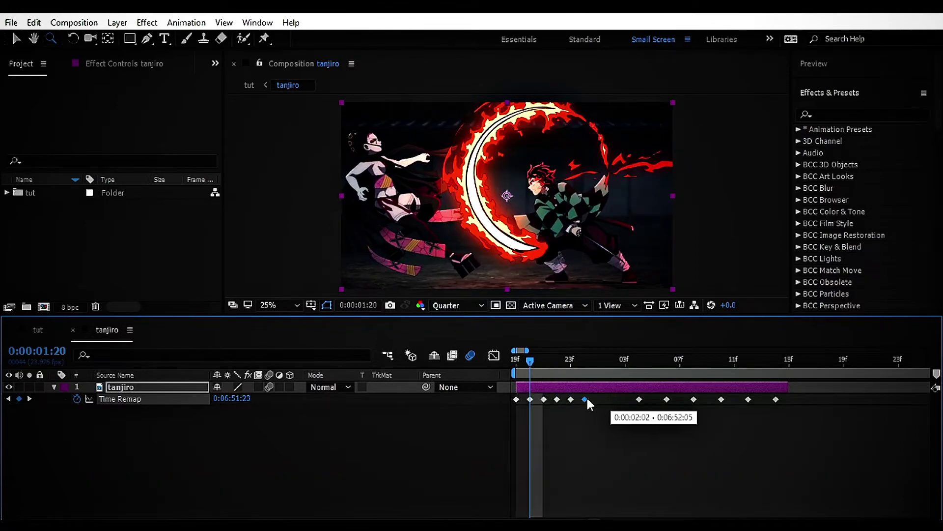
{"action": "left_click", "coordinate": [639, 399]}
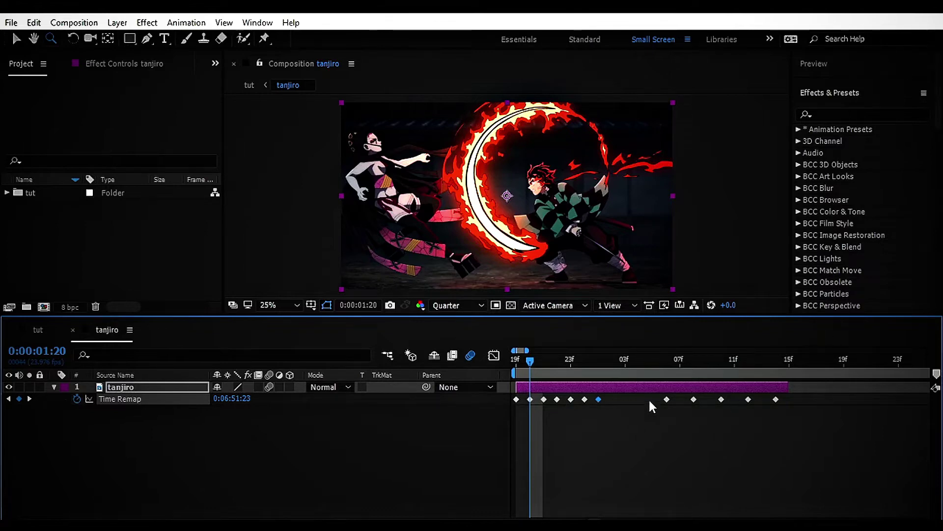
{"action": "left_click_drag", "start_coordinate": [665, 399], "coordinate": [618, 406]}
{"action": "left_click_drag", "start_coordinate": [693, 399], "coordinate": [654, 412]}
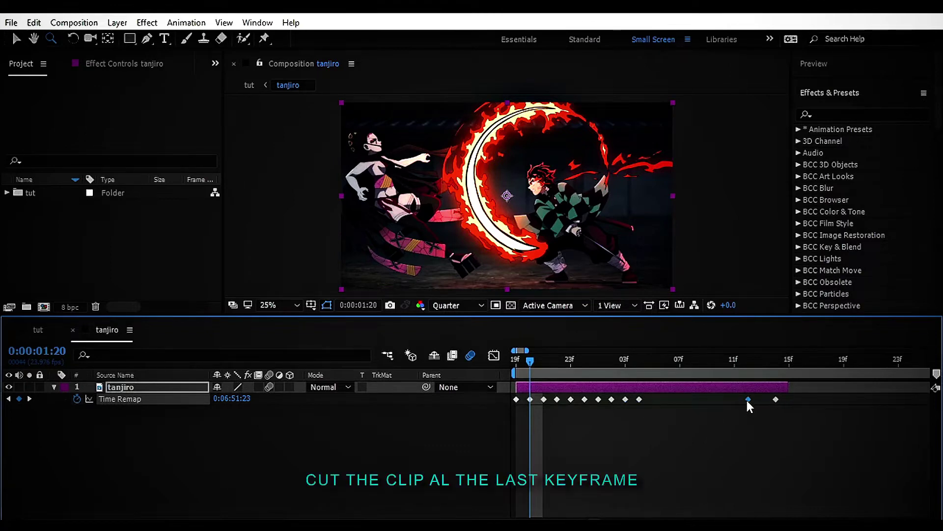
{"action": "left_click_drag", "start_coordinate": [748, 399], "coordinate": [654, 402]}
{"action": "left_click", "coordinate": [776, 399]}
{"action": "left_click_drag", "start_coordinate": [776, 399], "coordinate": [667, 407]}
Step: Trim the layer's end at the final keyframe and return to 0:00:01:20
{"action": "left_click", "coordinate": [665, 367]}
{"action": "key", "text": "alt+bracketright"}
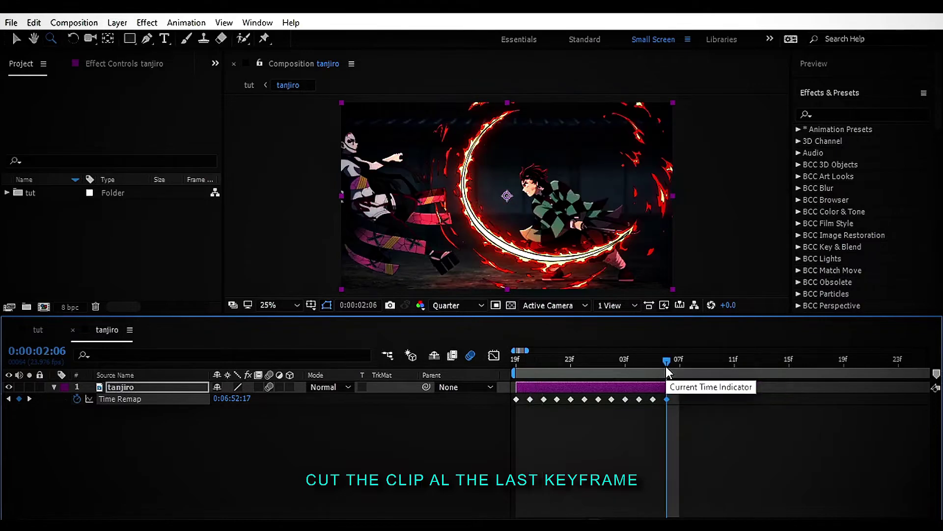
{"action": "left_click_drag", "start_coordinate": [666, 366], "coordinate": [527, 365]}
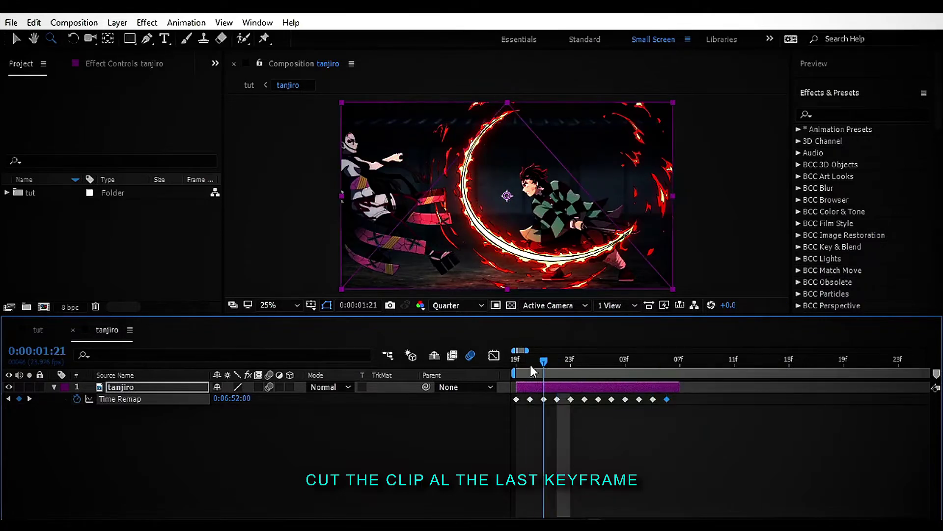
Step: Precompose the trimmed layer as 'tanjiro Comp 1' with Adjust composition duration unchecked
{"action": "right_click", "coordinate": [550, 386]}
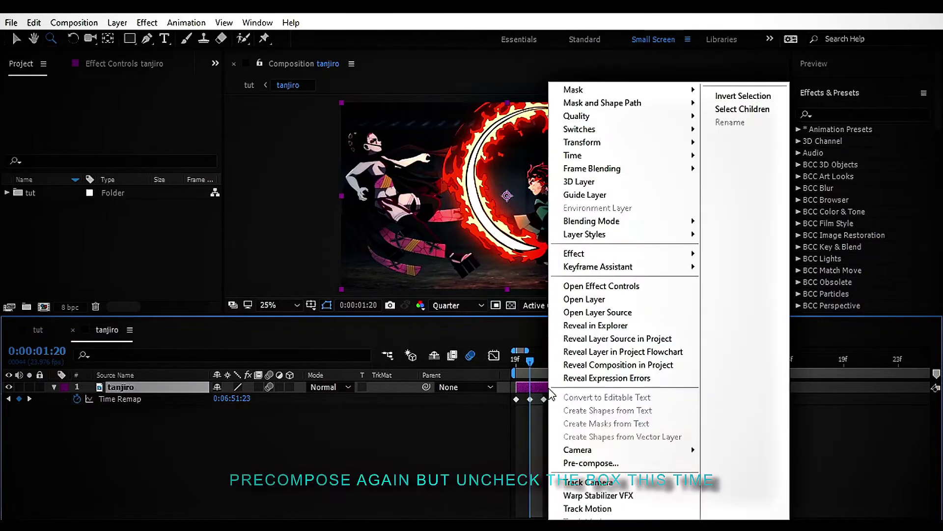
{"action": "left_click", "coordinate": [596, 463]}
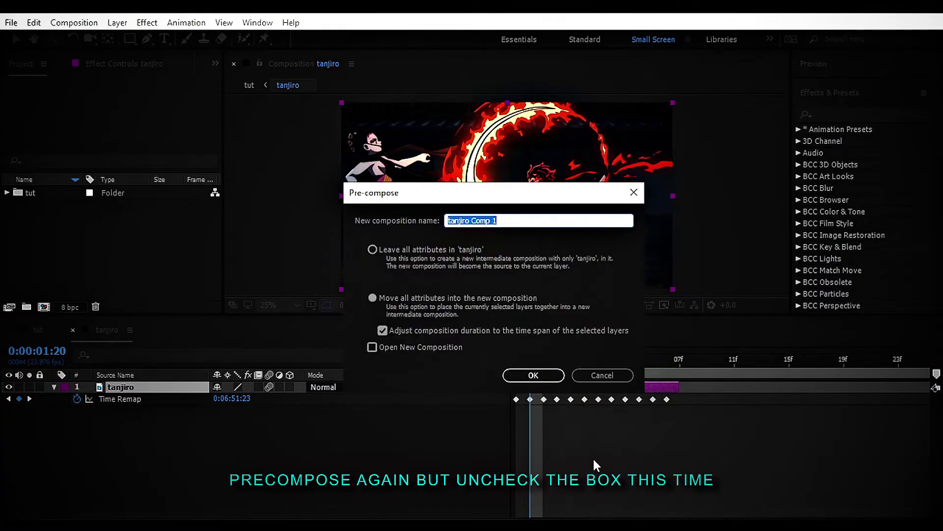
{"action": "left_click", "coordinate": [384, 331]}
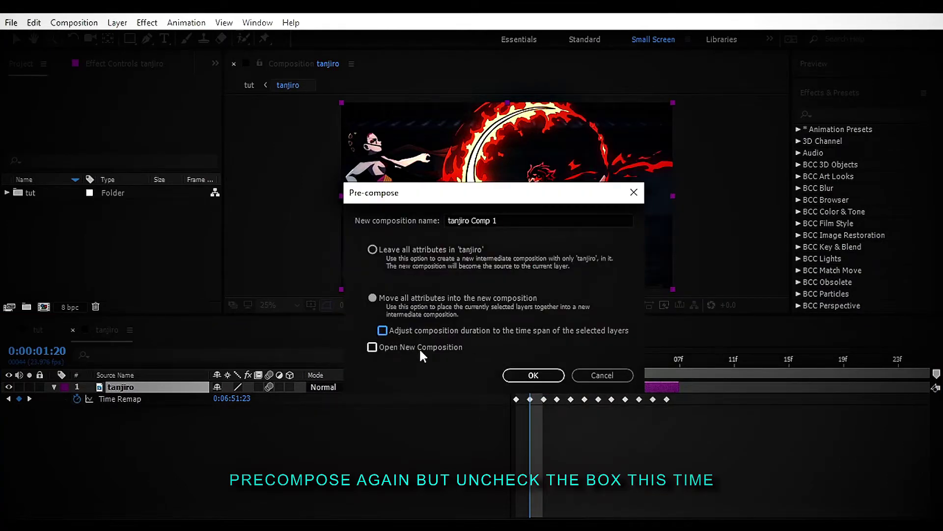
{"action": "left_click", "coordinate": [528, 375]}
{"action": "left_click_drag", "start_coordinate": [588, 361], "coordinate": [463, 374]}
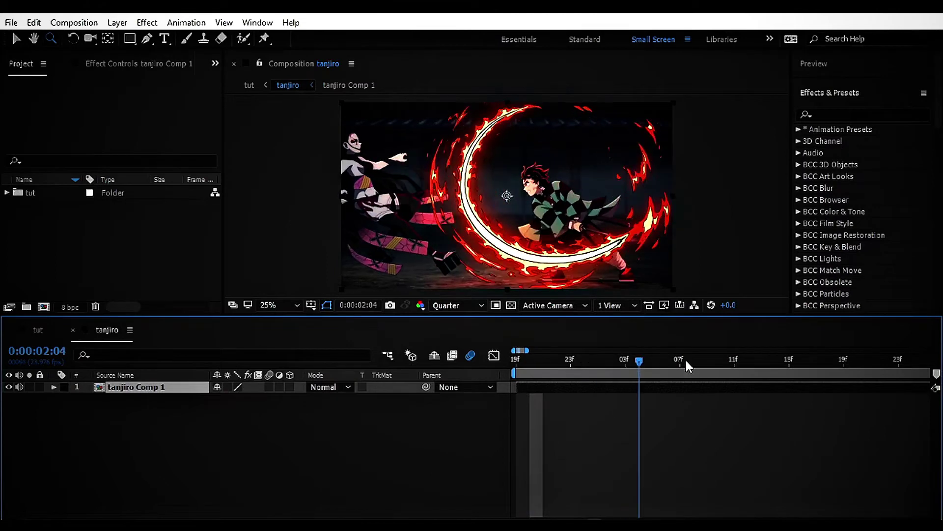
Step: Find Twixtor Pro in Effects & Presets and apply it to tanjiro Comp 1
{"action": "left_click", "coordinate": [852, 116]}
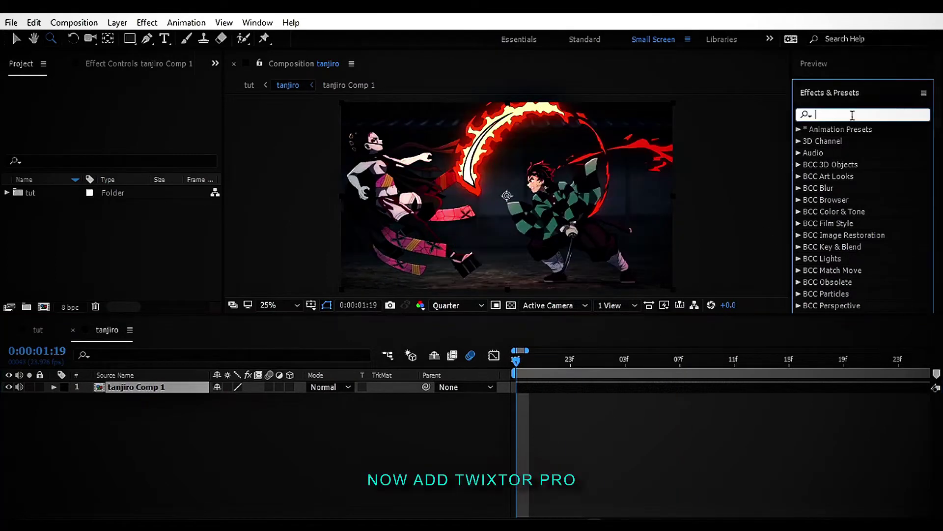
{"action": "type", "text": "twix"}
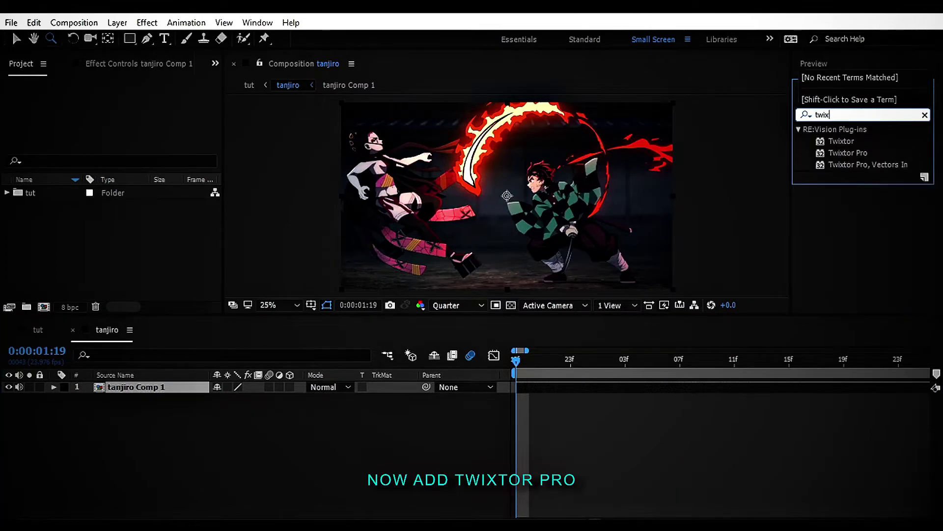
{"action": "type", "text": "ro"}
{"action": "key", "text": "BackSpace"}
{"action": "type", "text": "t"}
{"action": "left_click_drag", "start_coordinate": [848, 153], "coordinate": [540, 393]}
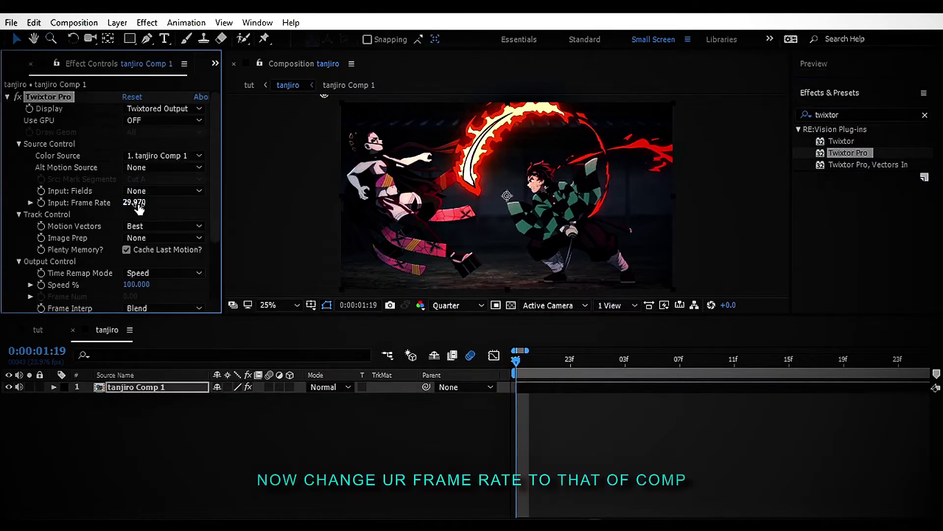
Step: Check the composition frame rate and set Twixtor's Input Frame Rate to 23.976
{"action": "left_click", "coordinate": [130, 205]}
{"action": "left_click", "coordinate": [186, 396]}
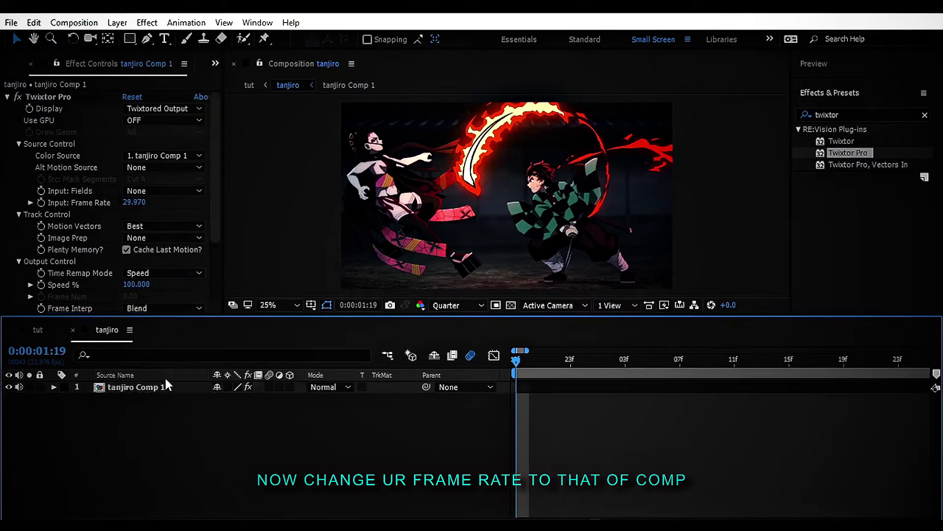
{"action": "right_click", "coordinate": [168, 411]}
{"action": "left_click", "coordinate": [214, 302]}
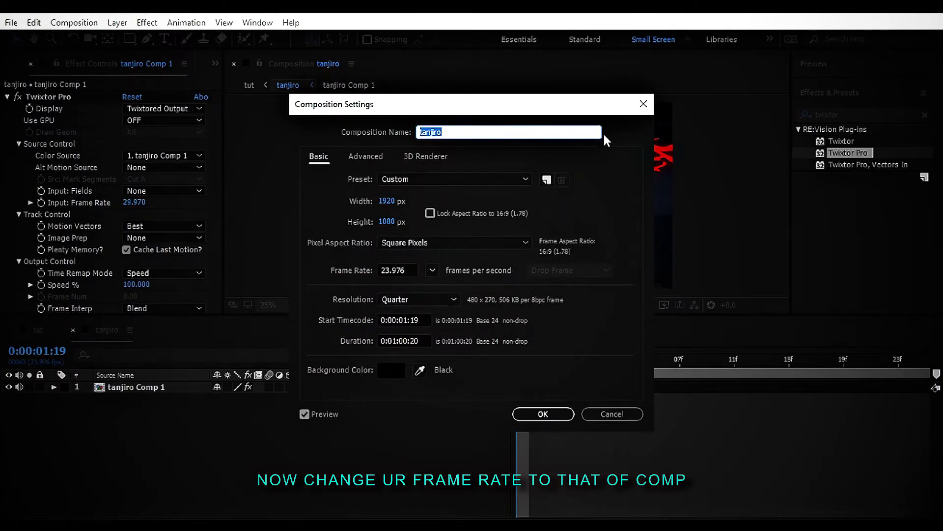
{"action": "left_click", "coordinate": [636, 105]}
{"action": "left_click", "coordinate": [133, 202]}
{"action": "type", "text": "2"}
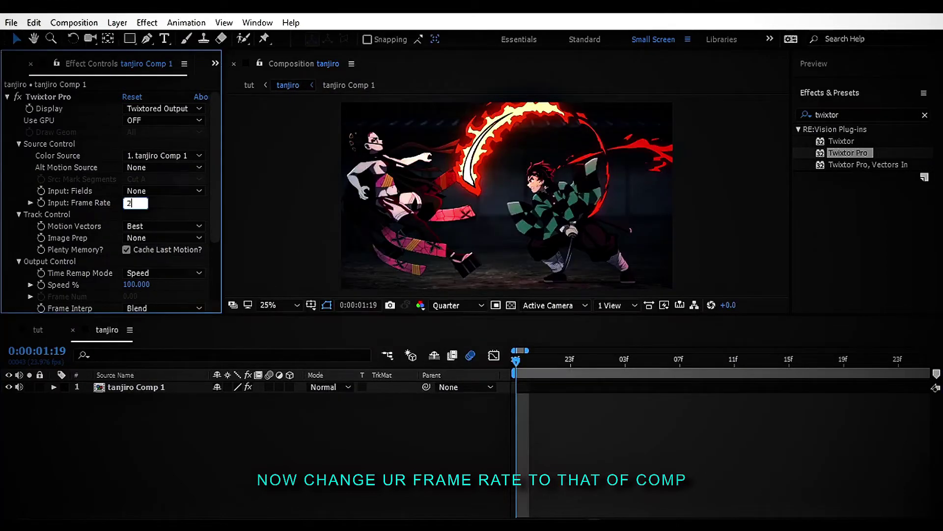
{"action": "type", "text": "3."}
{"action": "type", "text": "2"}
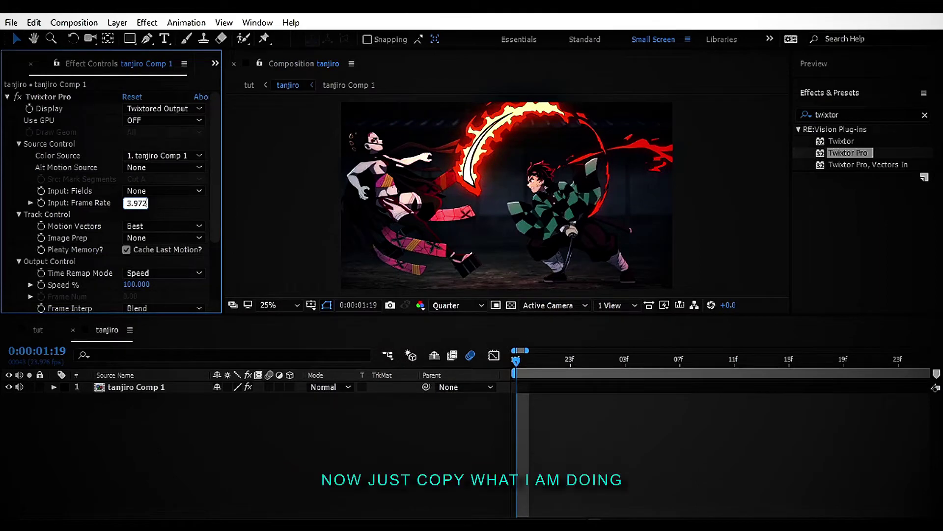
{"action": "key", "text": "BackSpace"}
{"action": "type", "text": "6"}
{"action": "left_click", "coordinate": [223, 435]}
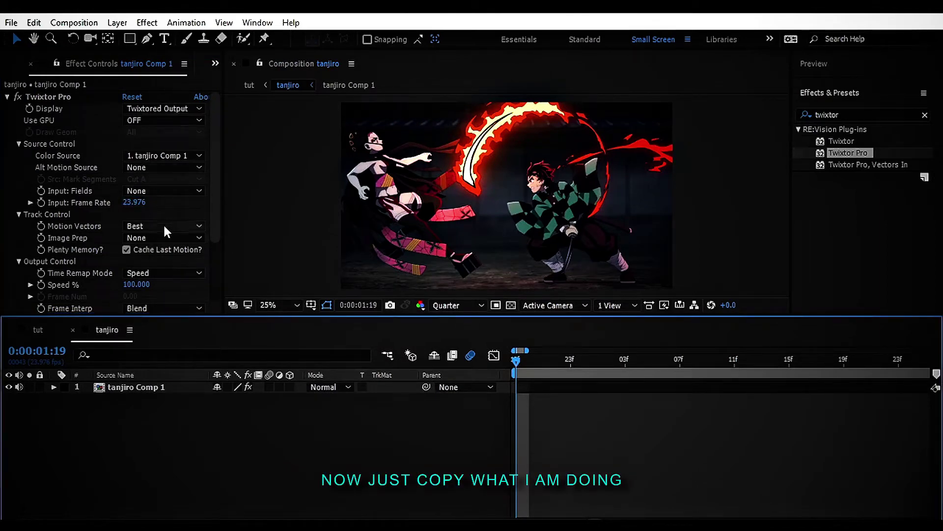
Step: Set Image Prep to Contrast/Edge Enhance, Frame Interp to Motion Weighted Blend, Warping to Inverse w/ Smart Blend
{"action": "left_click", "coordinate": [158, 237]}
{"action": "left_click", "coordinate": [170, 269]}
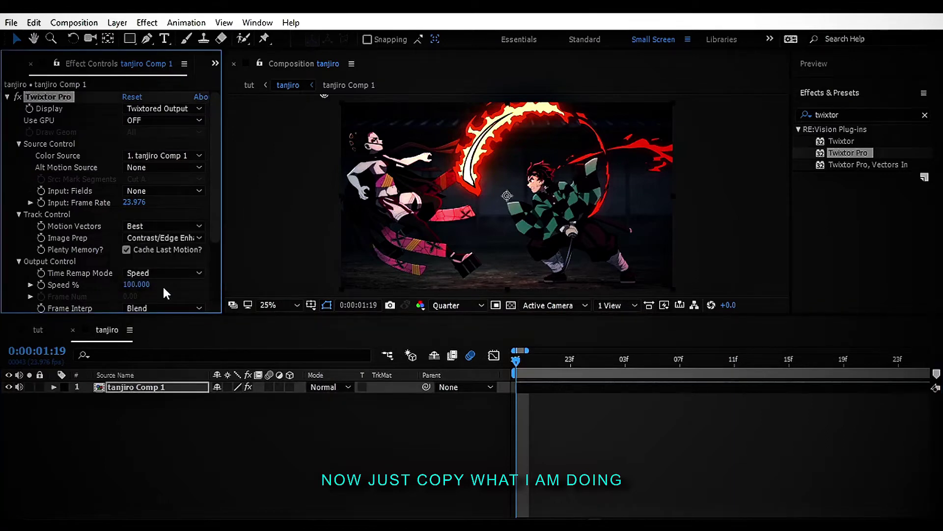
{"action": "scroll", "coordinate": [155, 277], "scroll_direction": "down", "scroll_amount": 2}
{"action": "left_click", "coordinate": [157, 277]}
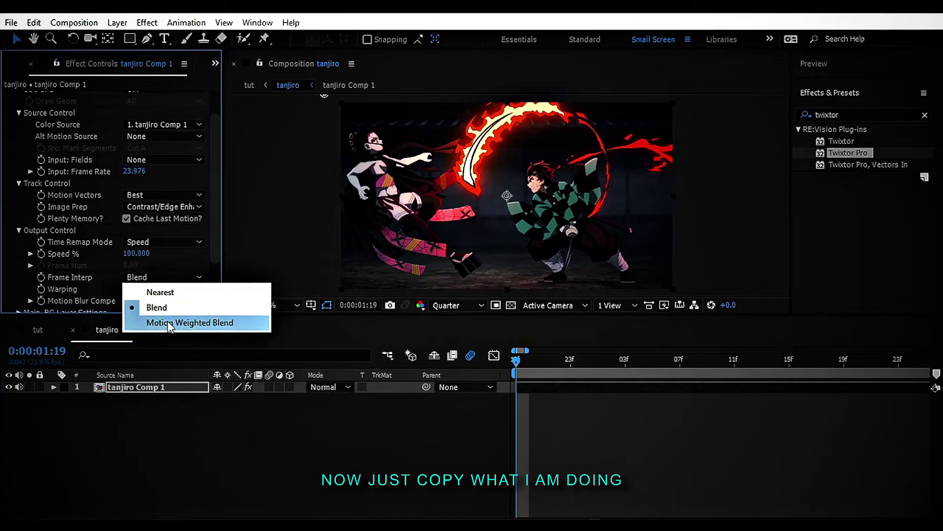
{"action": "left_click", "coordinate": [167, 322]}
{"action": "left_click", "coordinate": [172, 289]}
{"action": "left_click", "coordinate": [167, 318]}
Step: Keyframe Twixtor Speed % at 100, then 7 one frame later at 0:00:01:20
{"action": "scroll", "coordinate": [139, 269], "scroll_direction": "down", "scroll_amount": 2}
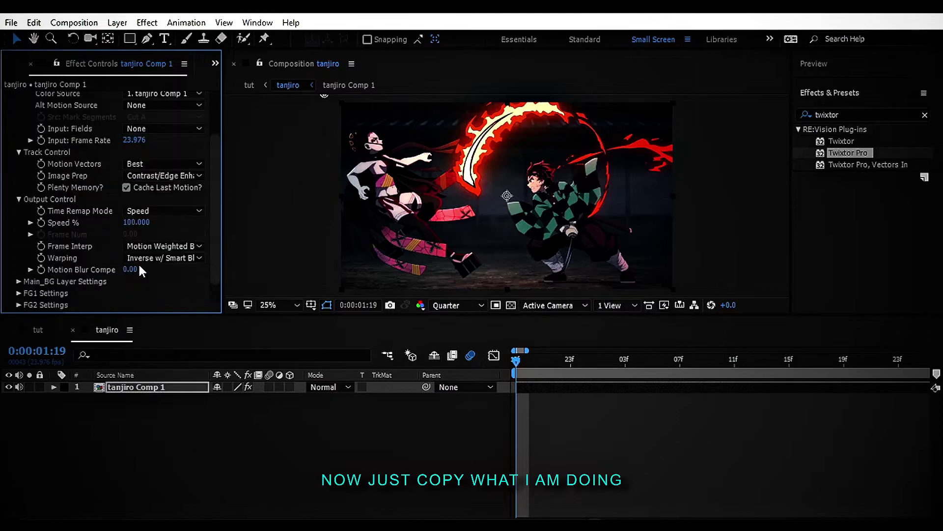
{"action": "left_click", "coordinate": [459, 362]}
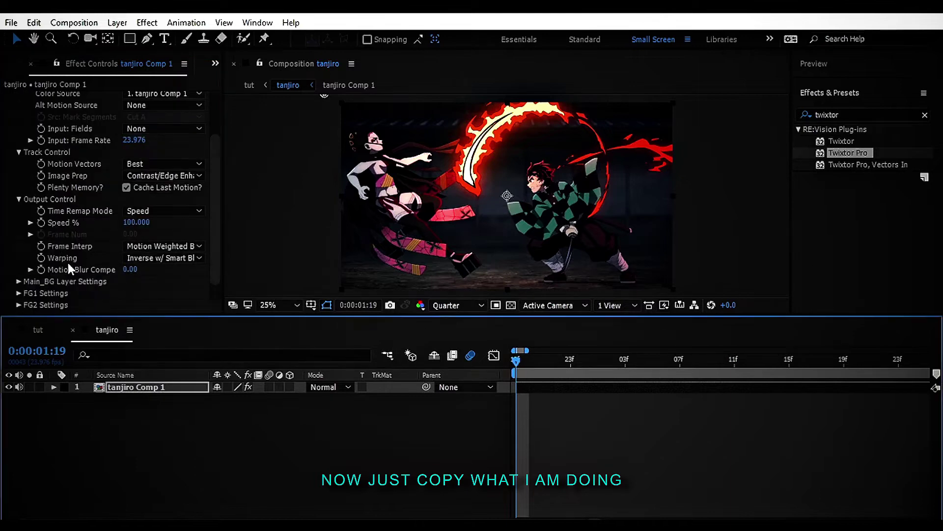
{"action": "left_click", "coordinate": [46, 221]}
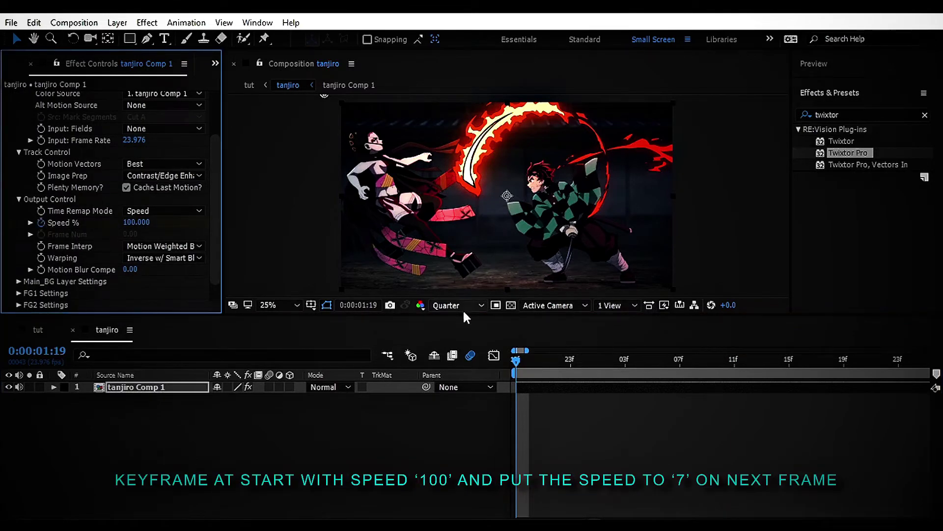
{"action": "left_click", "coordinate": [517, 362]}
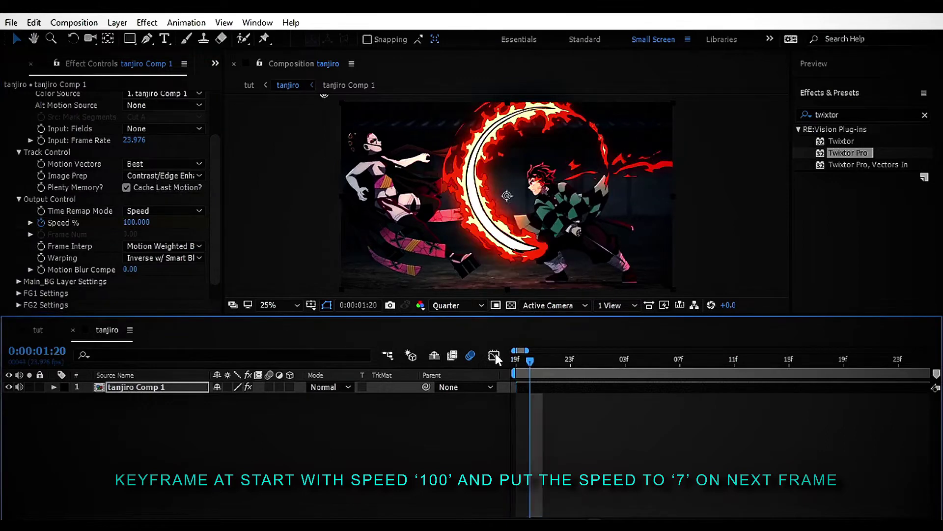
{"action": "left_click", "coordinate": [147, 220]}
{"action": "type", "text": "7"}
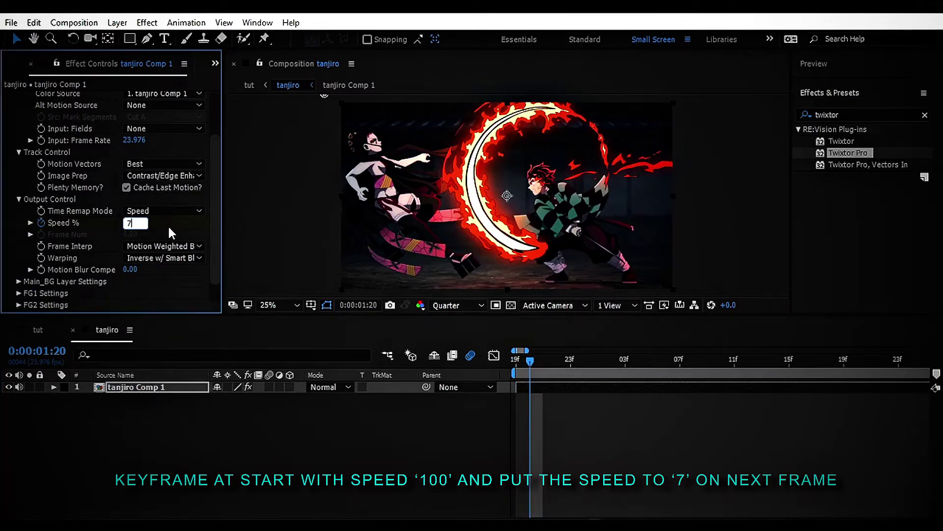
{"action": "key", "text": "Return"}
{"action": "left_click", "coordinate": [532, 391]}
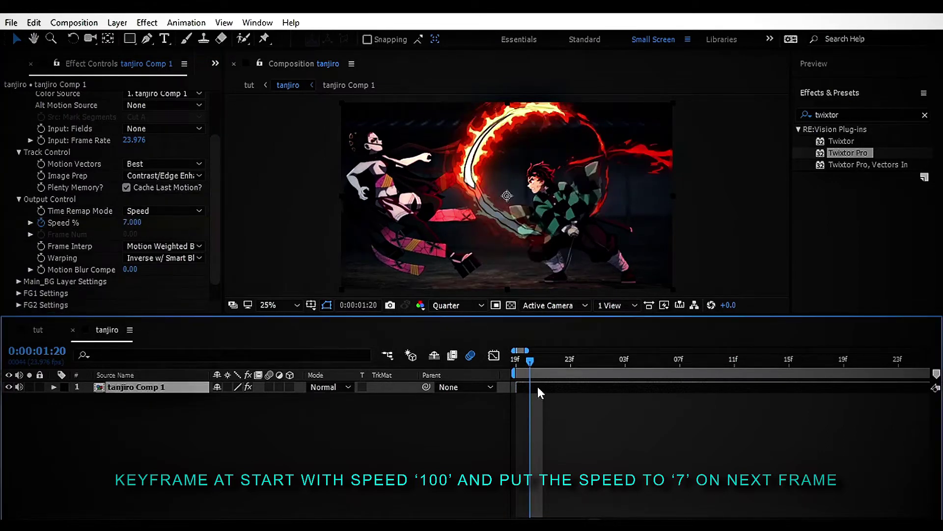
{"action": "key", "text": "u"}
{"action": "left_click", "coordinate": [555, 429]}
Step: Precompose the Twixtor layer as 'tanjiro Comp 2' and scrub the slowed motion to 0:00:02:06
{"action": "right_click", "coordinate": [541, 385]}
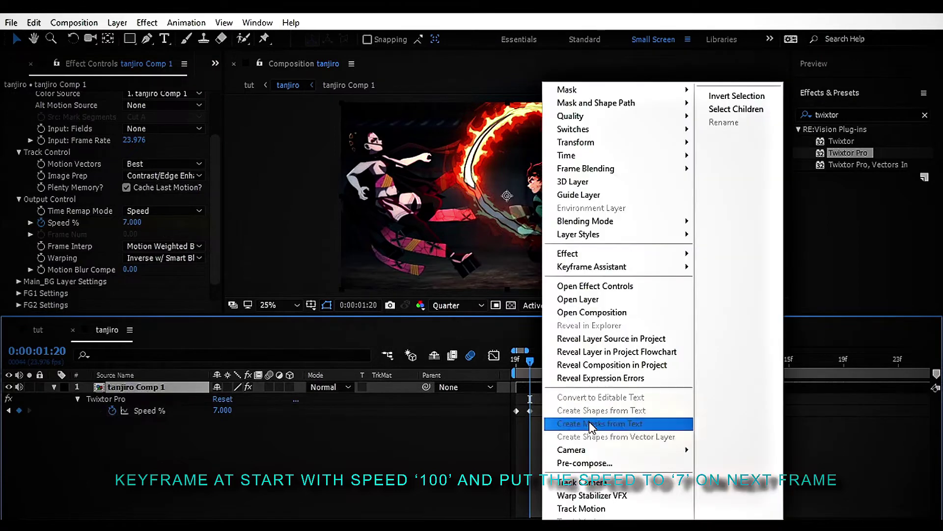
{"action": "left_click", "coordinate": [584, 463]}
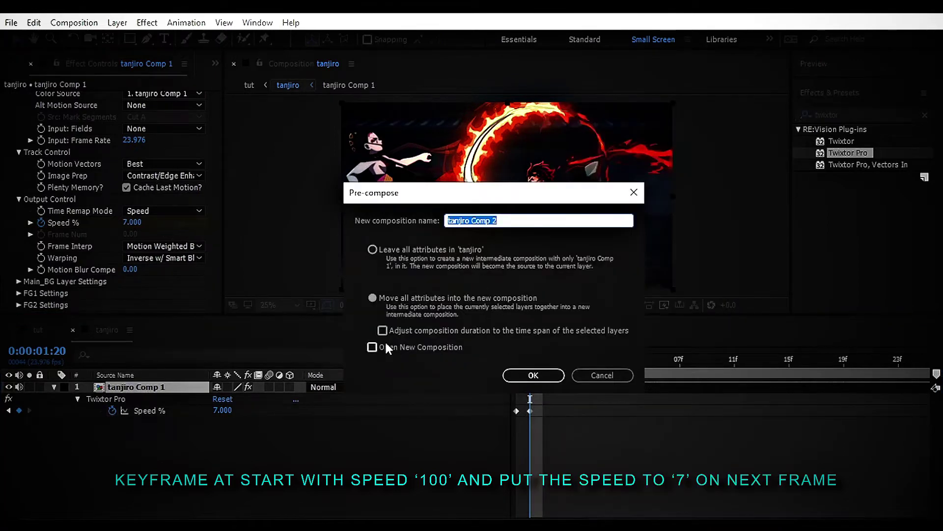
{"action": "left_click", "coordinate": [526, 376]}
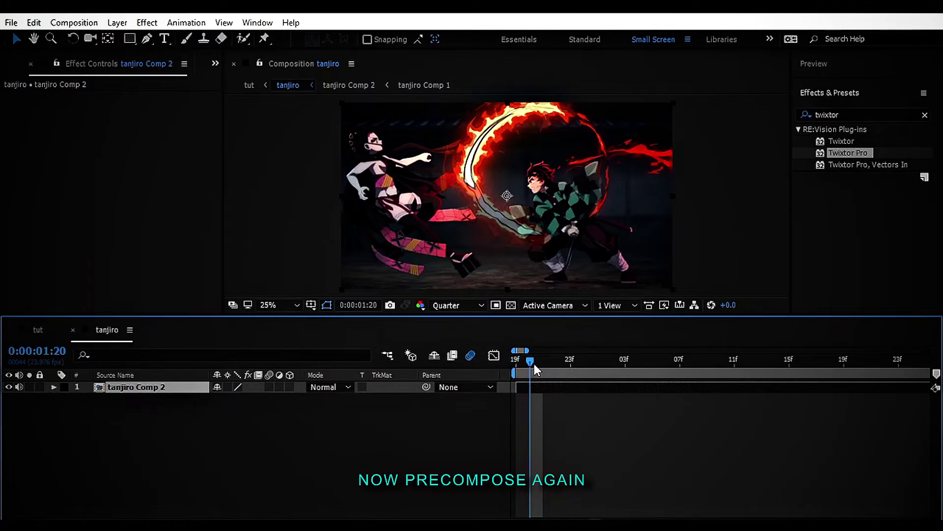
{"action": "left_click_drag", "start_coordinate": [534, 364], "coordinate": [860, 361]}
Step: Check the gojo clip in the tut composition, then return to the tanjiro composition
{"action": "left_click", "coordinate": [49, 339]}
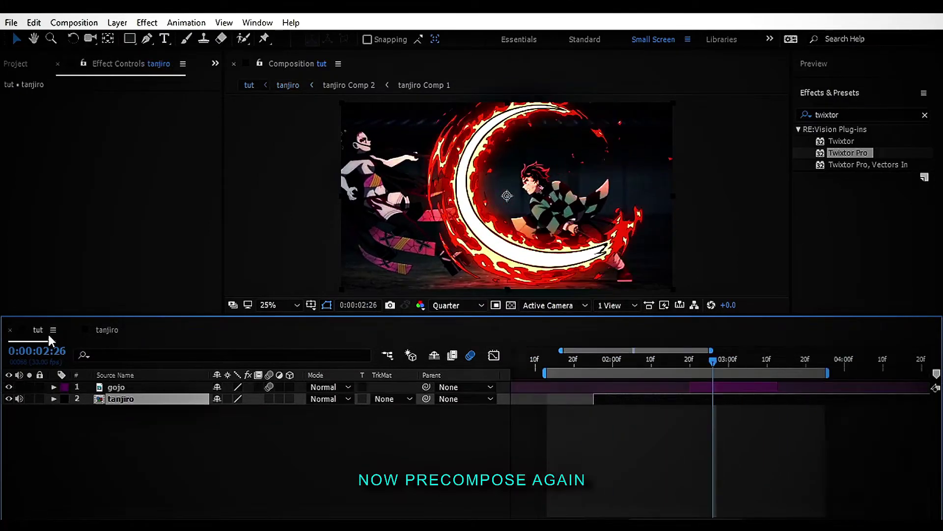
{"action": "left_click_drag", "start_coordinate": [727, 361], "coordinate": [690, 361]}
{"action": "left_click", "coordinate": [682, 483]}
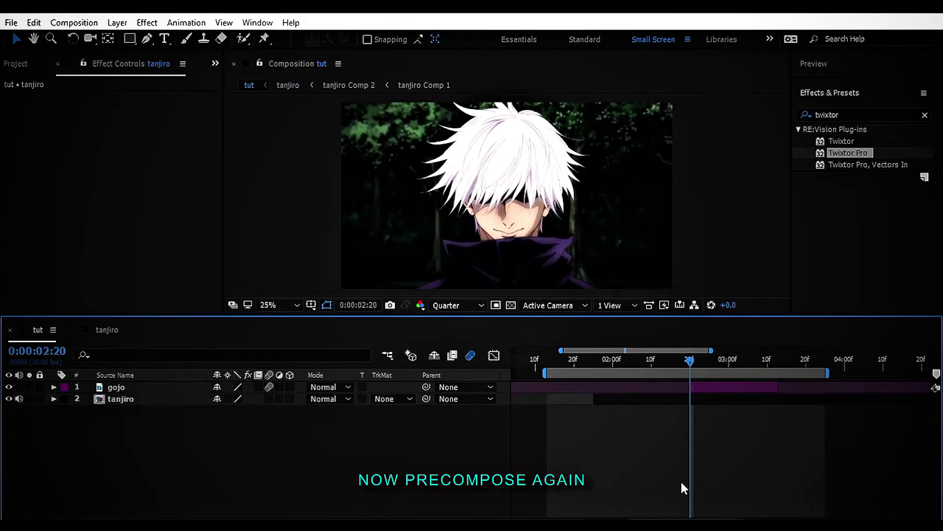
{"action": "left_click", "coordinate": [110, 331]}
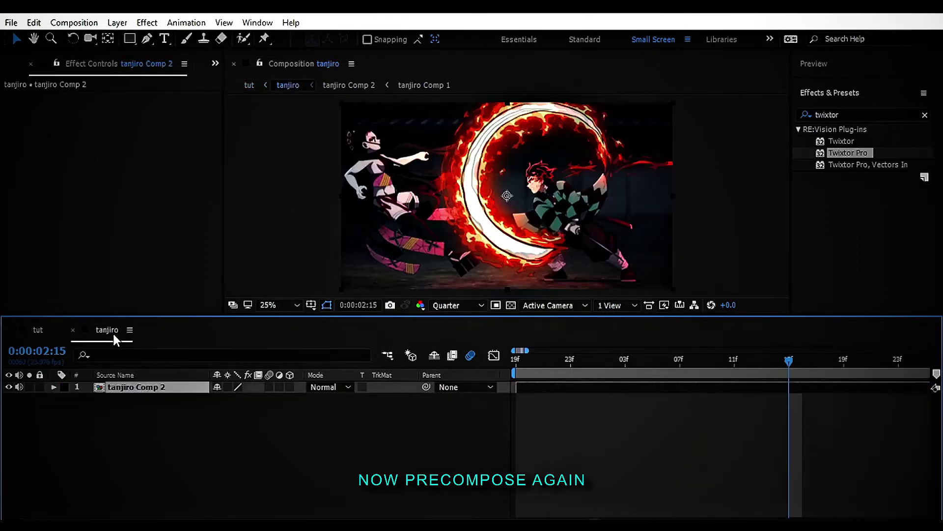
{"action": "left_click", "coordinate": [767, 436]}
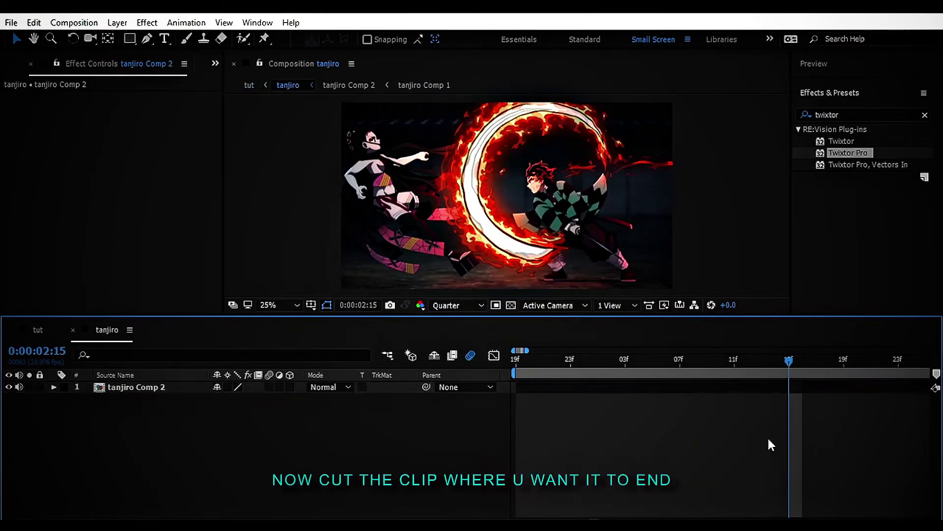
Step: Trim the tanjiro Comp 2 layer to end at 0:00:02:14
{"action": "left_click", "coordinate": [788, 388]}
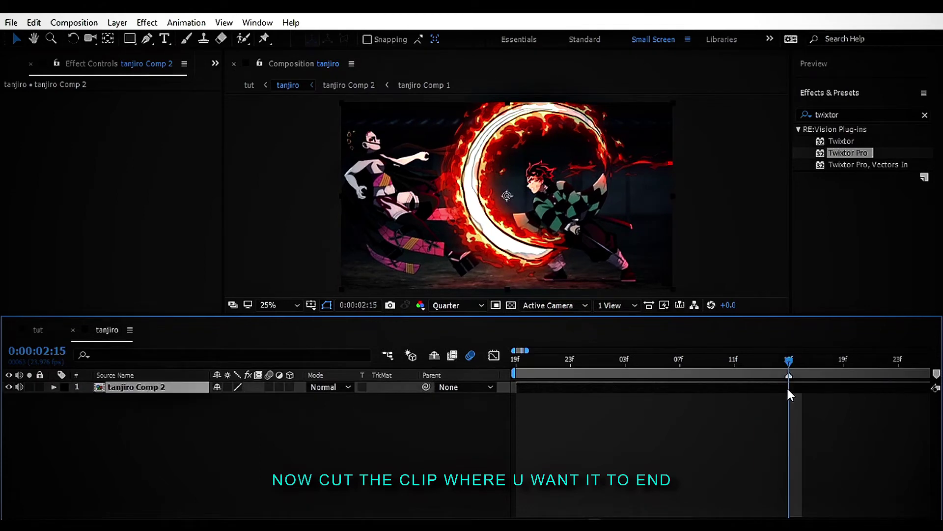
{"action": "key", "text": "Page_Up"}
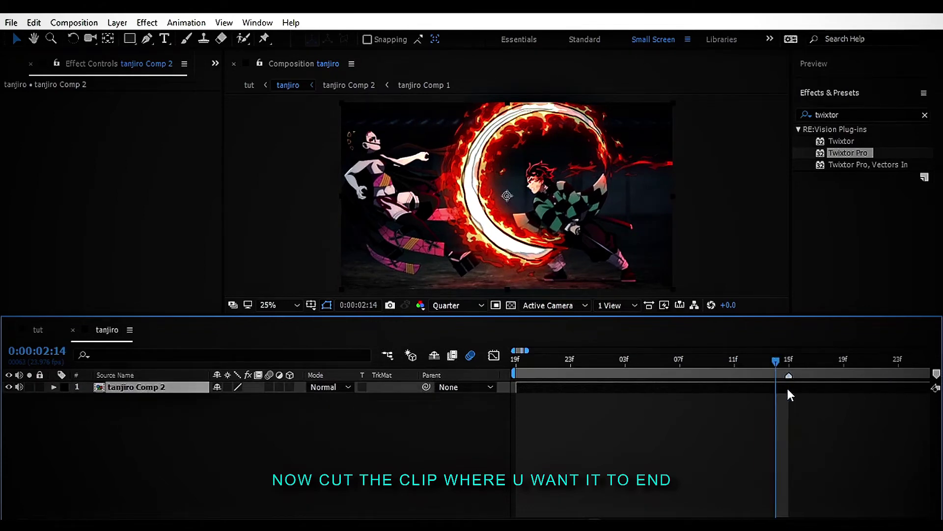
{"action": "key", "text": "alt+bracketright"}
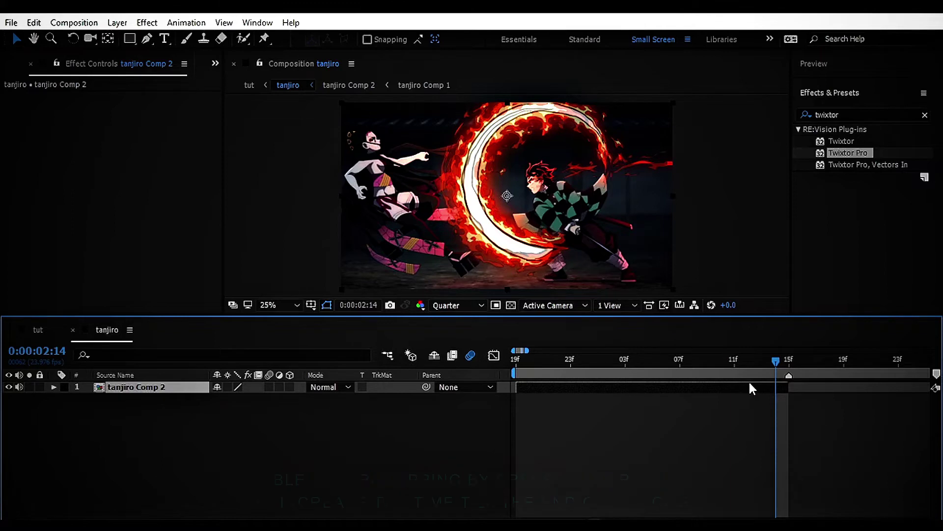
Step: Enable Time Remap and raise the final keyframe's value to 0:06:58:17
{"action": "key", "text": "ctrl+alt+t"}
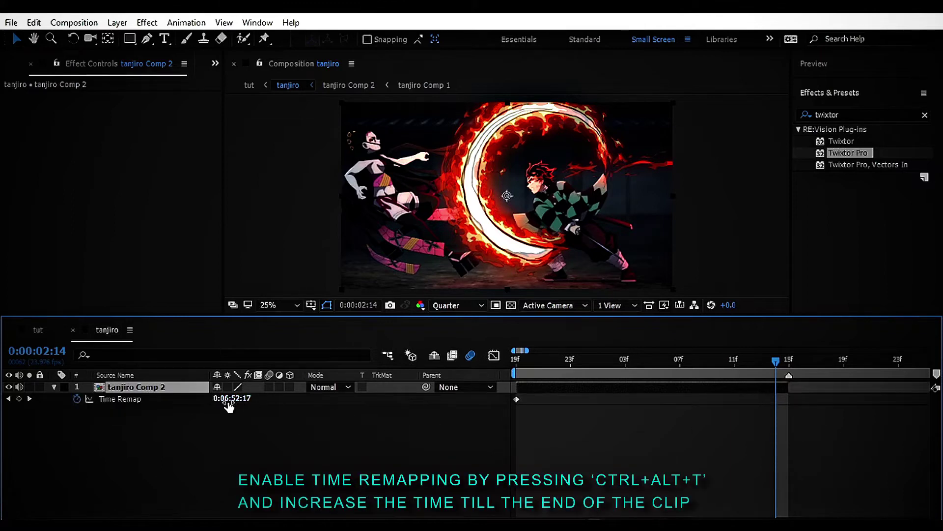
{"action": "left_click_drag", "start_coordinate": [232, 399], "coordinate": [304, 401]}
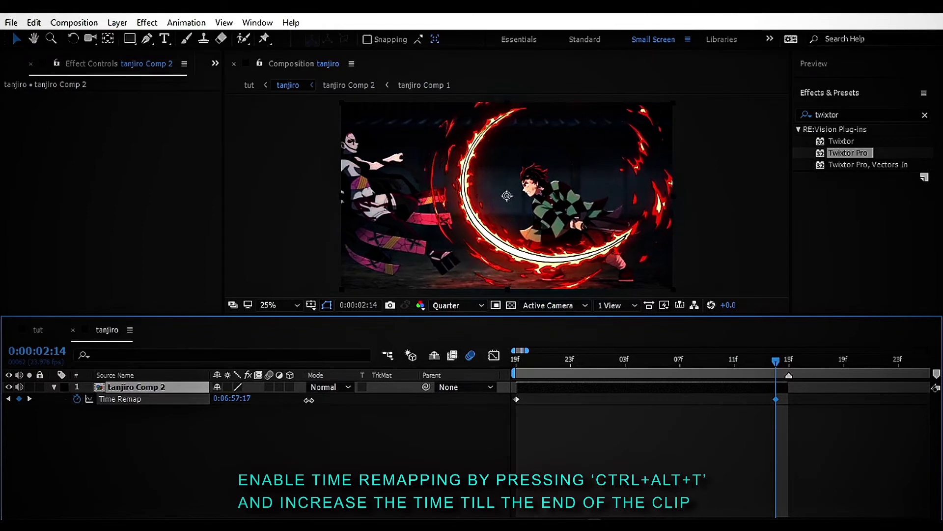
{"action": "mouse_move", "coordinate": [304, 402]}
{"action": "left_mouse_down"}
{"action": "mouse_move", "coordinate": [333, 398]}
{"action": "mouse_move", "coordinate": [322, 399]}
{"action": "left_mouse_up"}
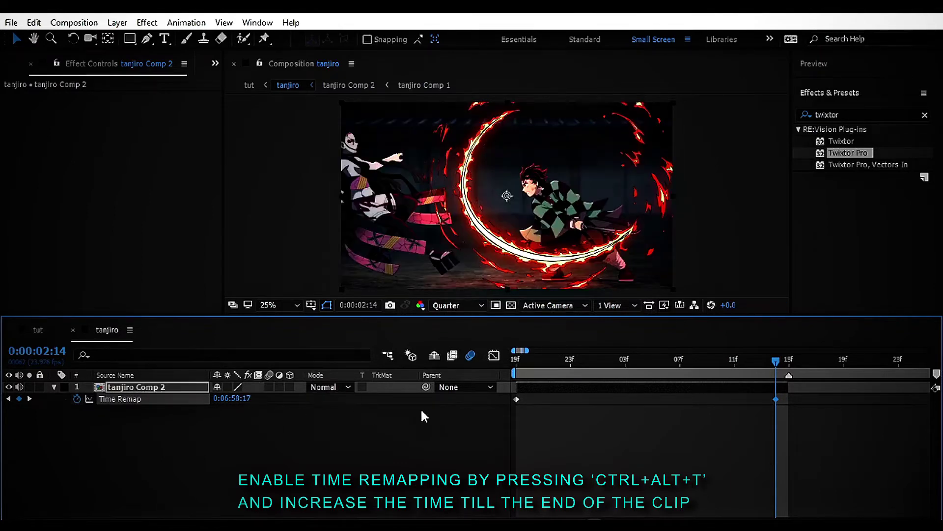
{"action": "left_click", "coordinate": [143, 398]}
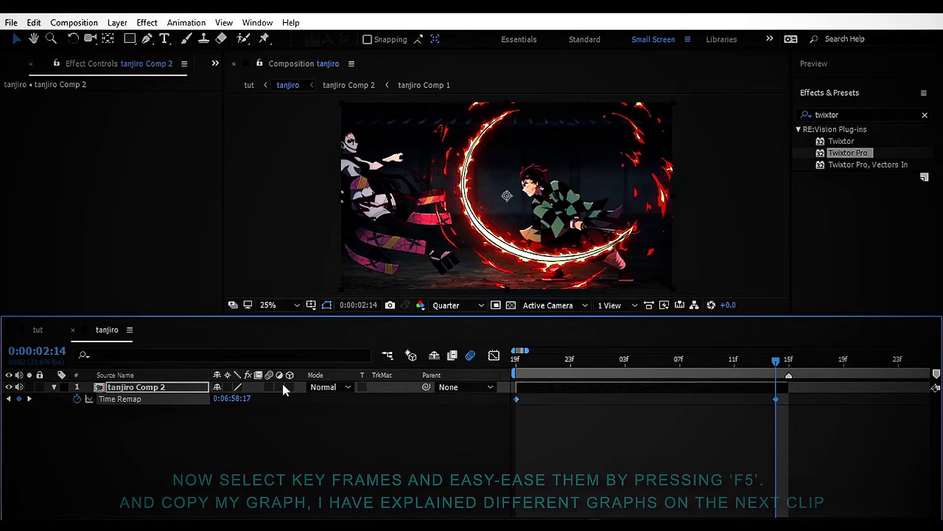
Step: Easy-ease both Time Remap keyframes and drag the value-graph handles into a steep late ramp
{"action": "key", "text": "F9"}
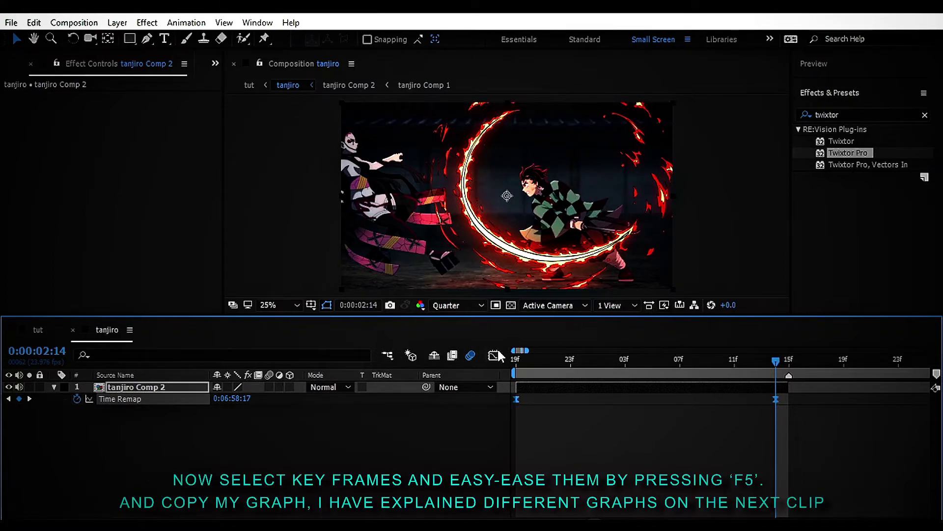
{"action": "left_click", "coordinate": [495, 355]}
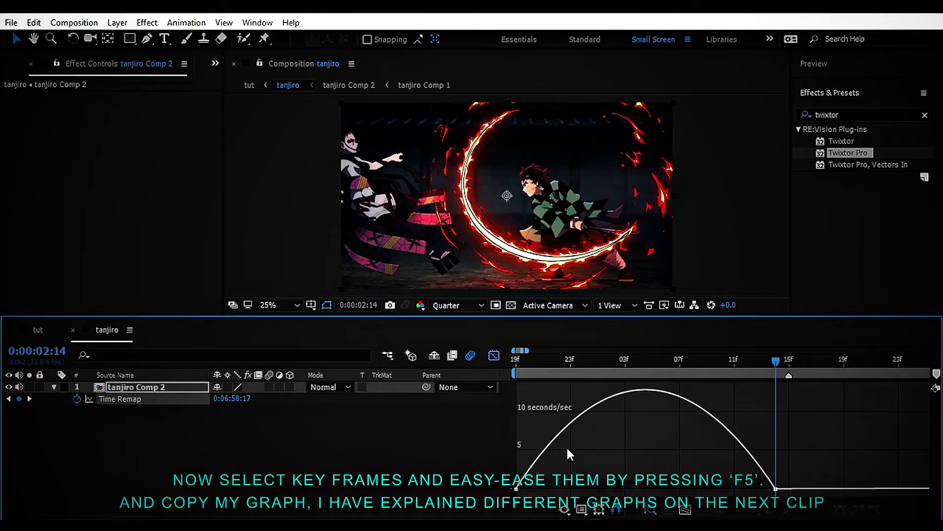
{"action": "right_click", "coordinate": [594, 449]}
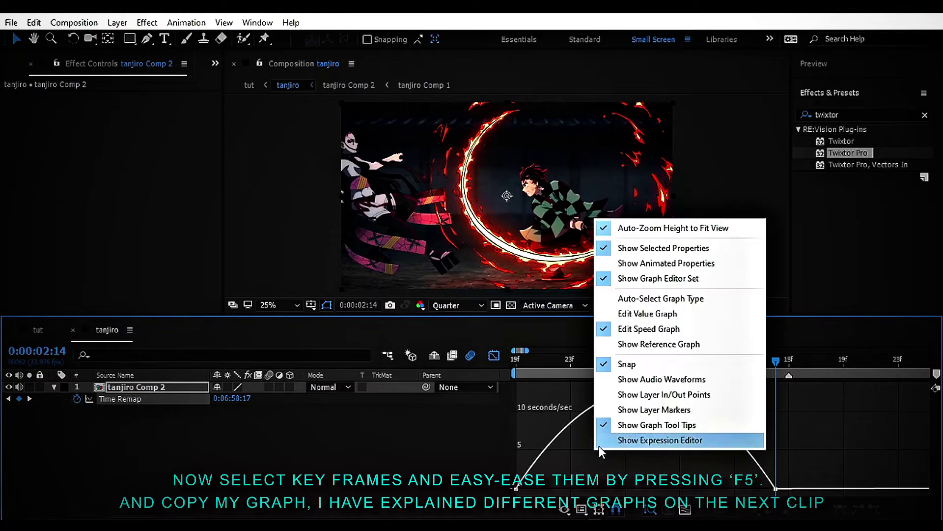
{"action": "left_click", "coordinate": [624, 314]}
{"action": "left_click_drag", "start_coordinate": [575, 437], "coordinate": [519, 498]}
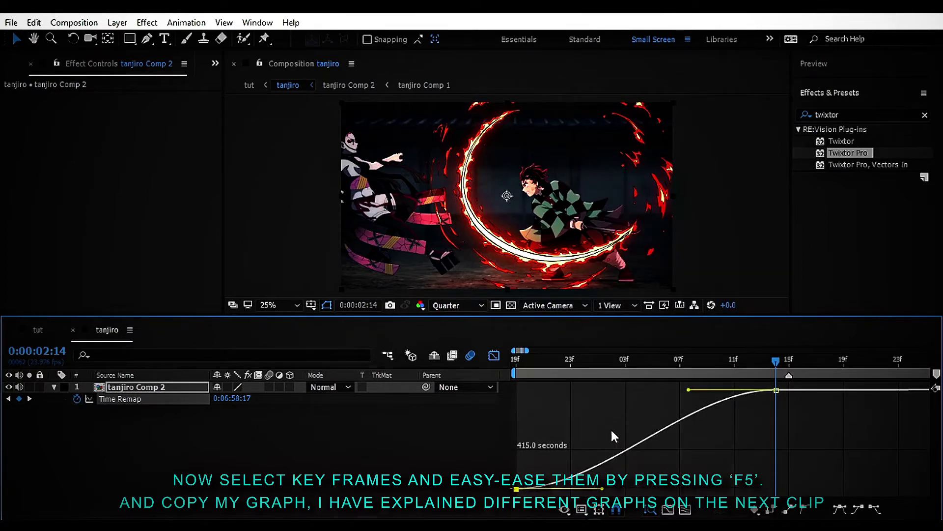
{"action": "mouse_move", "coordinate": [602, 488]}
{"action": "left_mouse_down"}
{"action": "mouse_move", "coordinate": [541, 426]}
{"action": "mouse_move", "coordinate": [529, 427]}
{"action": "left_mouse_up"}
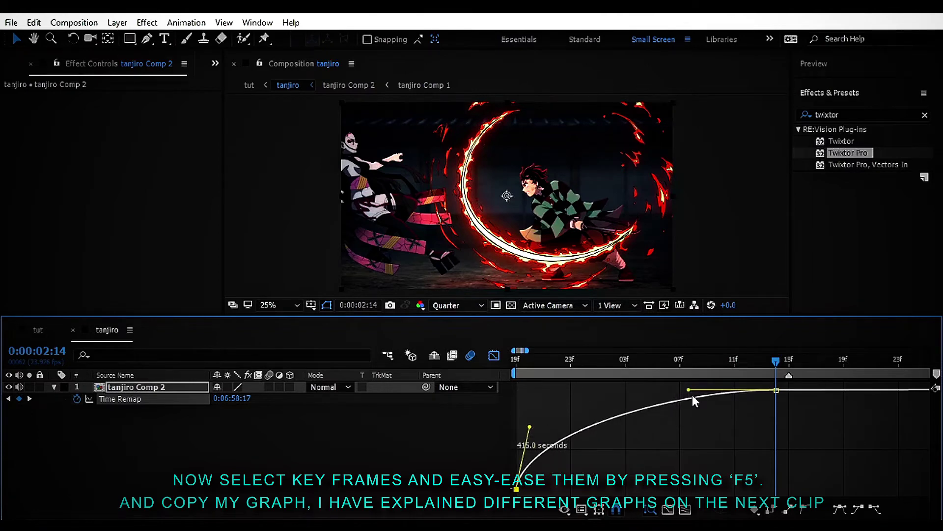
{"action": "left_click_drag", "start_coordinate": [689, 390], "coordinate": [737, 460]}
Step: Preview the speed ramp from the clip start through its last keyframe
{"action": "left_click_drag", "start_coordinate": [569, 358], "coordinate": [518, 369]}
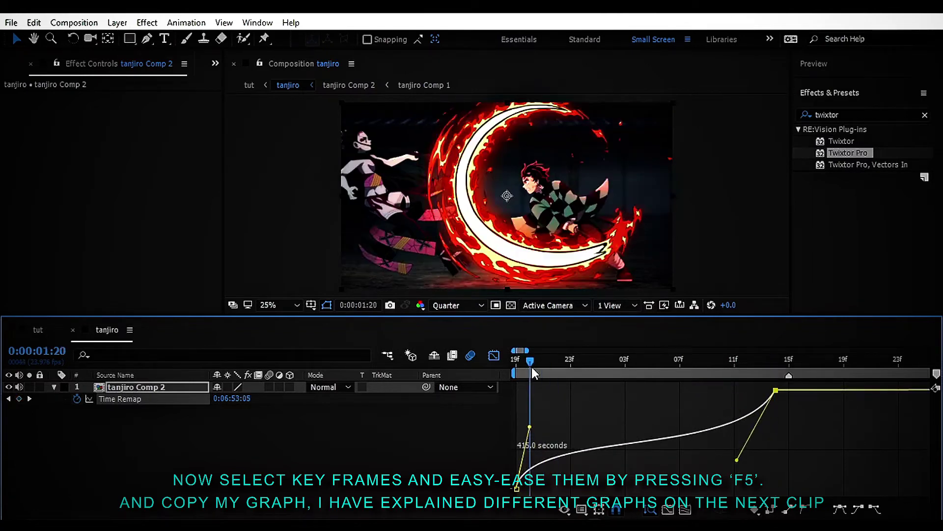
{"action": "key", "text": "space"}
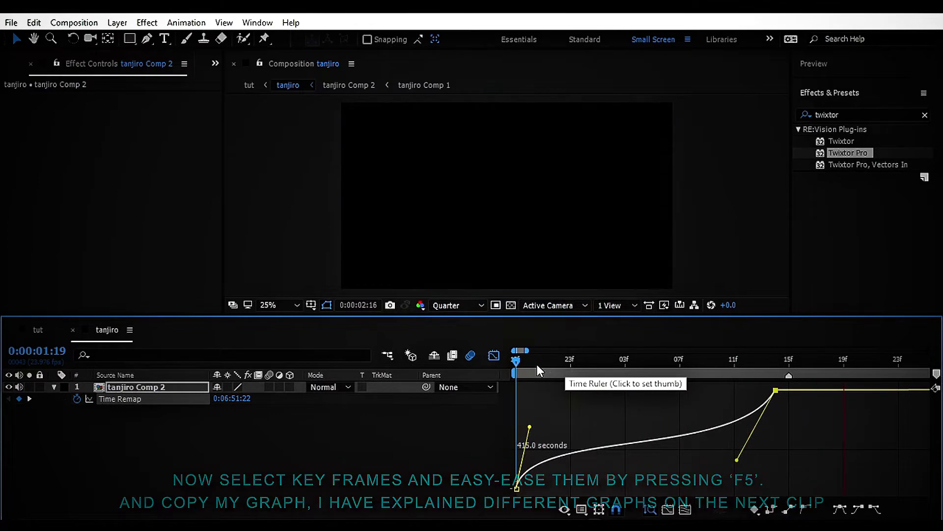
{"action": "key", "text": "space"}
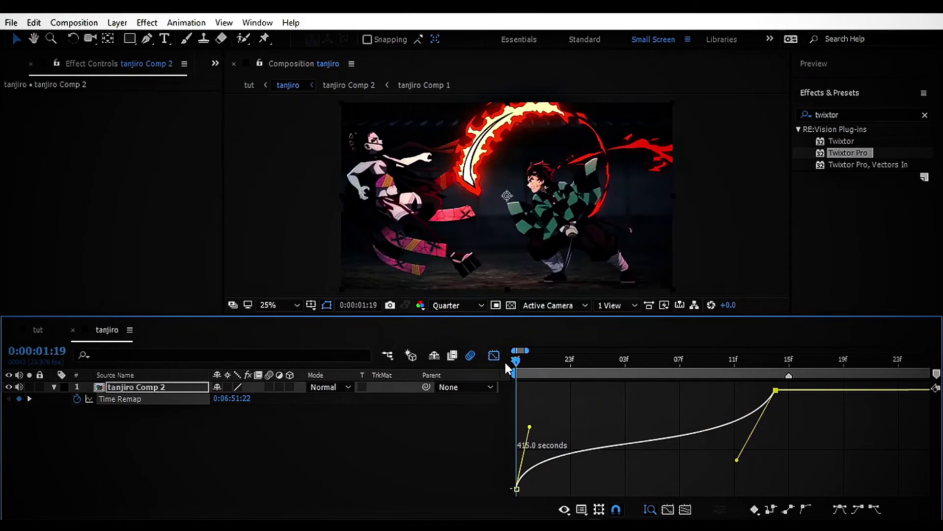
{"action": "key", "text": "space"}
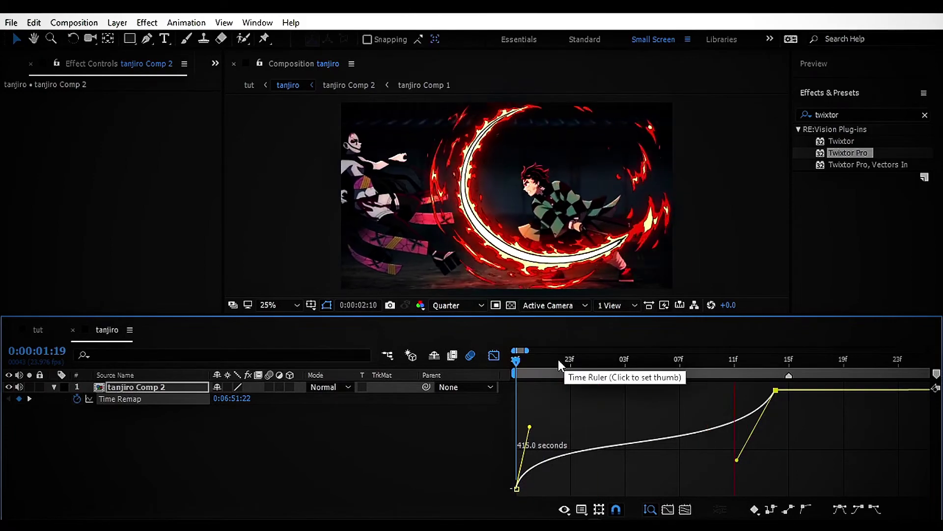
{"action": "left_click_drag", "start_coordinate": [565, 362], "coordinate": [770, 362]}
Step: Set the work area end at the cut point and trim the tanjiro comp to it
{"action": "left_click", "coordinate": [494, 355]}
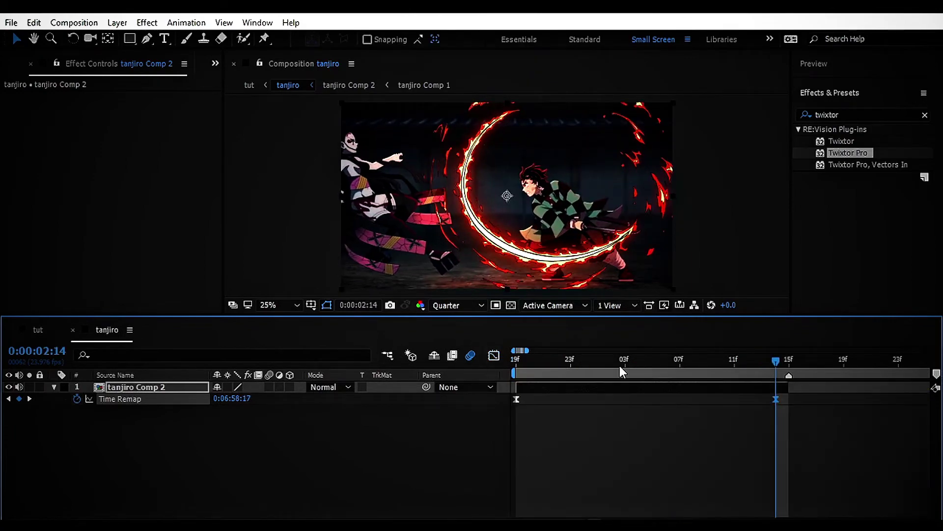
{"action": "key", "text": "n"}
{"action": "left_click", "coordinate": [734, 364]}
{"action": "right_click", "coordinate": [672, 377]}
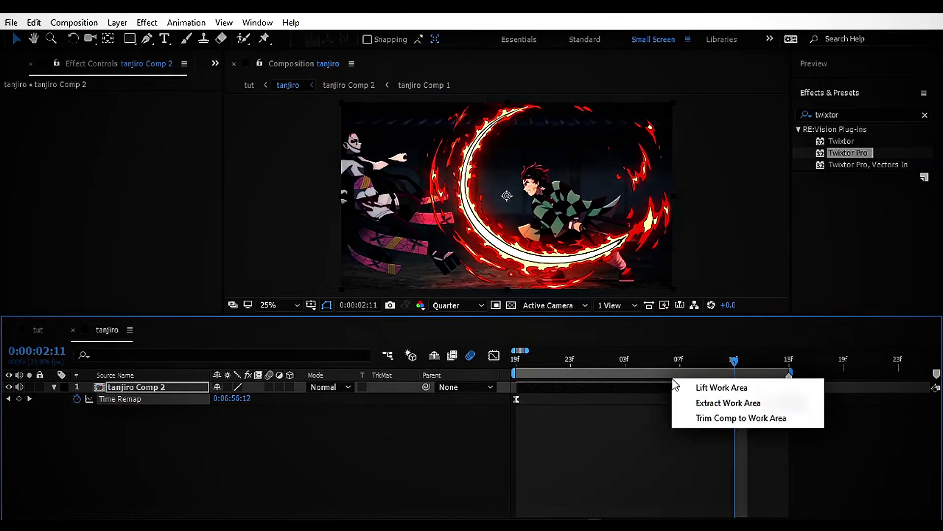
{"action": "left_click", "coordinate": [691, 420]}
Step: In the tut composition, preview the tanjiro section from 0:00:01:27
{"action": "left_click", "coordinate": [38, 330]}
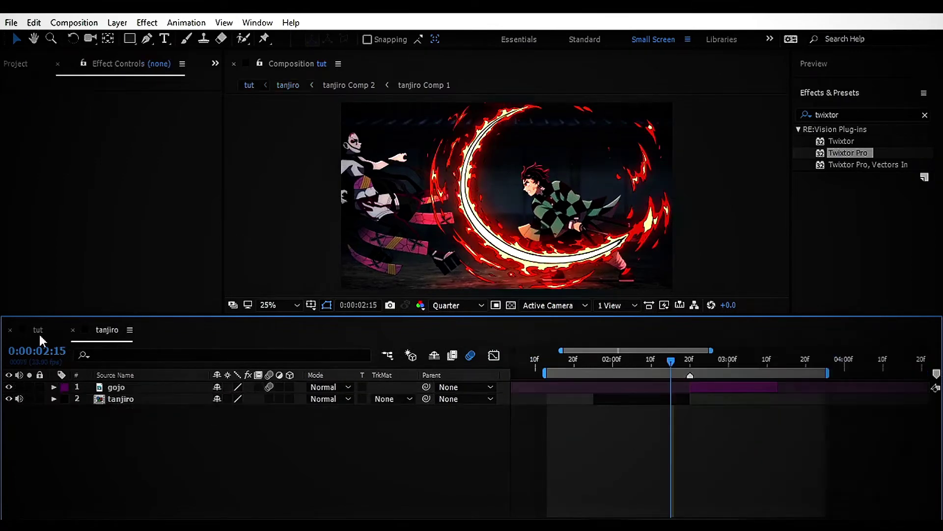
{"action": "left_click_drag", "start_coordinate": [673, 362], "coordinate": [601, 362]}
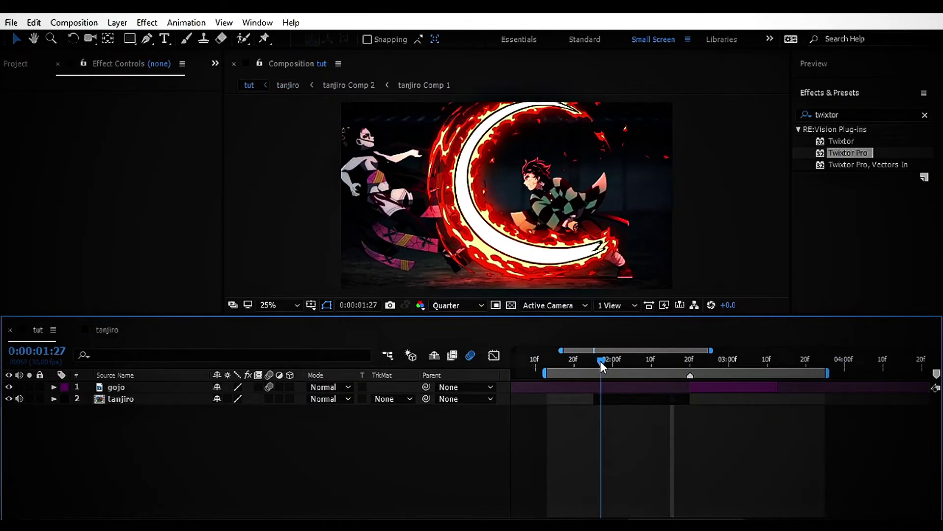
{"action": "key", "text": "space"}
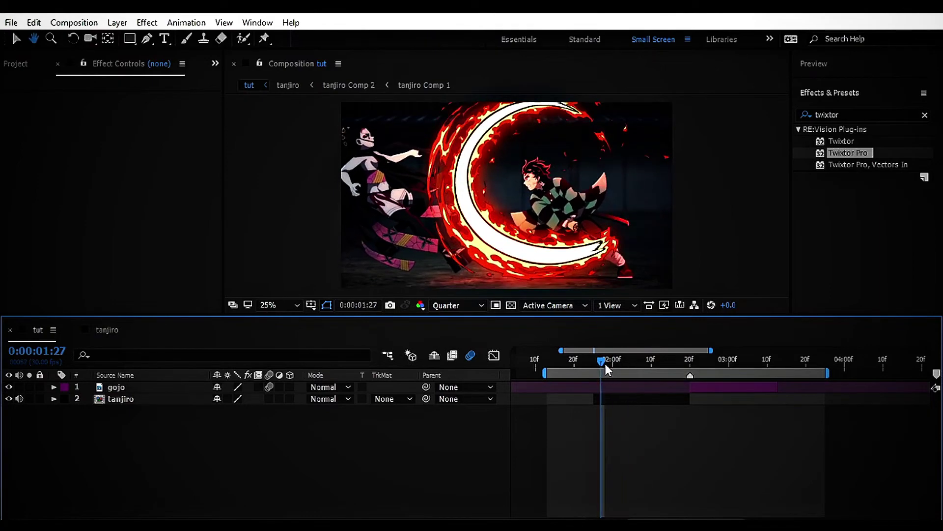
Step: Precompose the clip into a composition named 'gojo Comp 1' and check its composition settings
{"action": "left_click", "coordinate": [689, 362]}
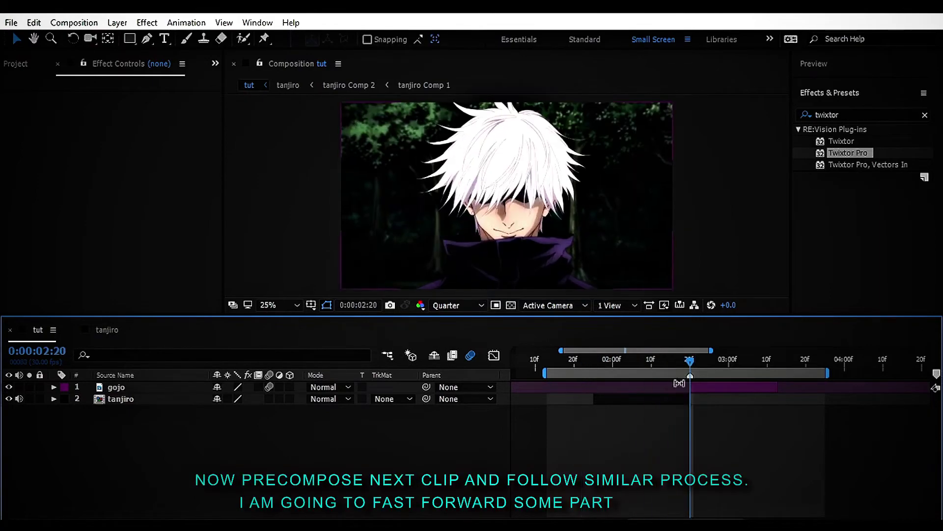
{"action": "right_click", "coordinate": [702, 387]}
{"action": "left_click", "coordinate": [744, 463]}
{"action": "left_click", "coordinate": [380, 329]}
{"action": "type", "text": "gojo Comp 1"}
{"action": "key", "text": "Return"}
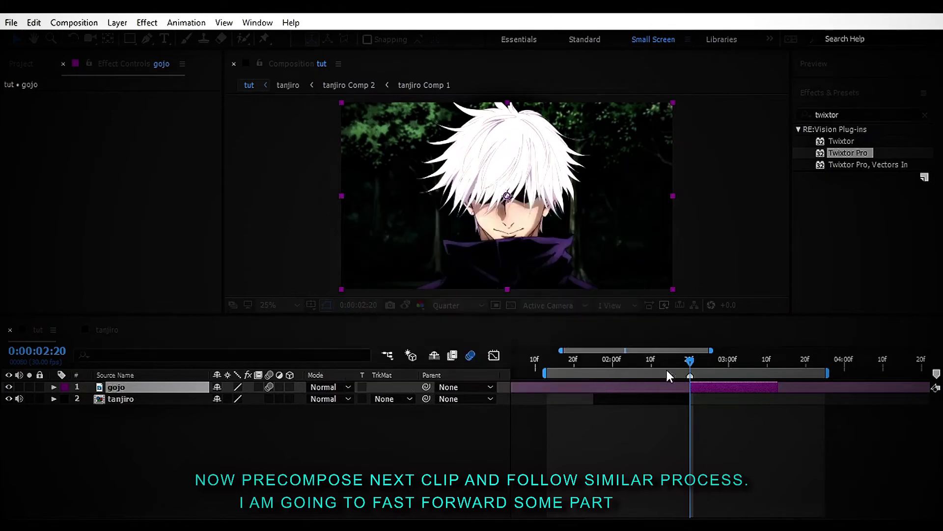
{"action": "right_click", "coordinate": [329, 304]}
{"action": "left_click", "coordinate": [393, 334]}
{"action": "left_click", "coordinate": [541, 413]}
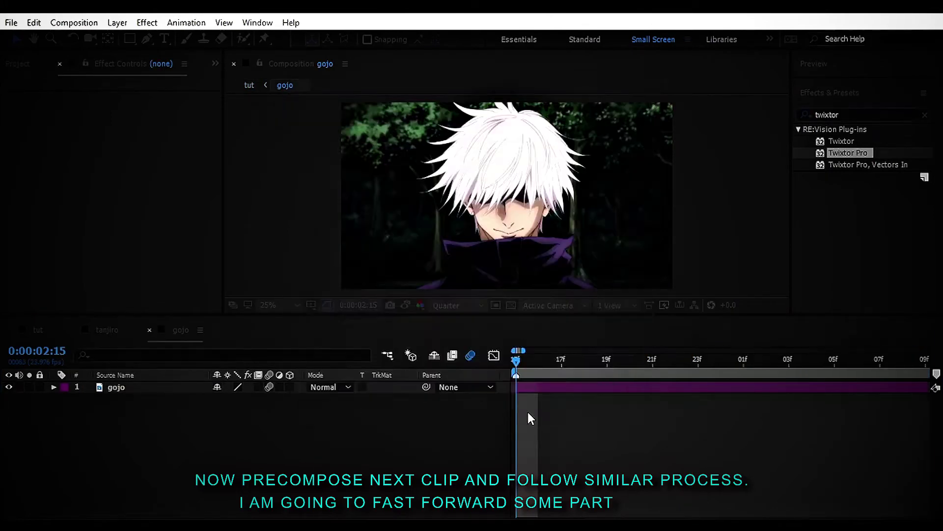
Step: Enable Time Remap on the gojo layer and add several Time Remap keyframes
{"action": "left_click", "coordinate": [538, 387]}
{"action": "key", "text": "ctrl+alt+t"}
{"action": "key", "text": "space"}
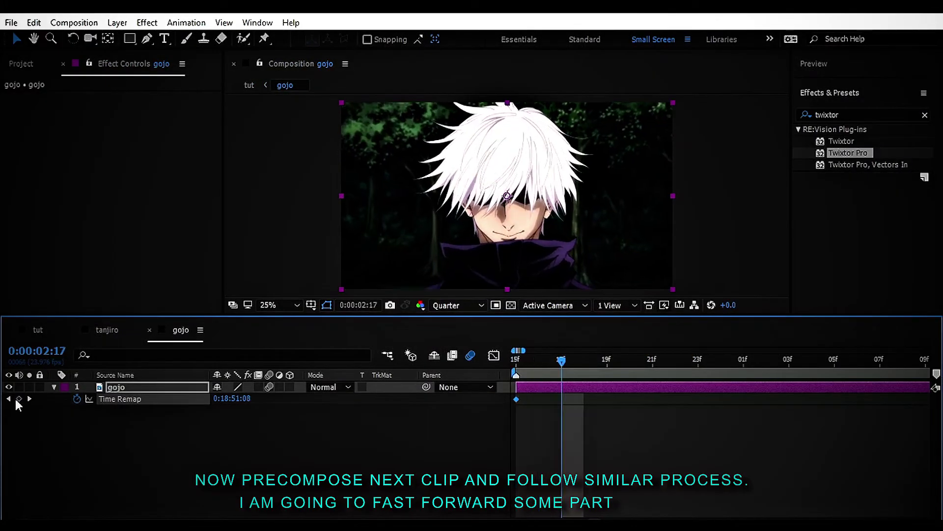
{"action": "left_click", "coordinate": [18, 399]}
{"action": "left_click", "coordinate": [18, 399]}
{"action": "left_click", "coordinate": [19, 398]}
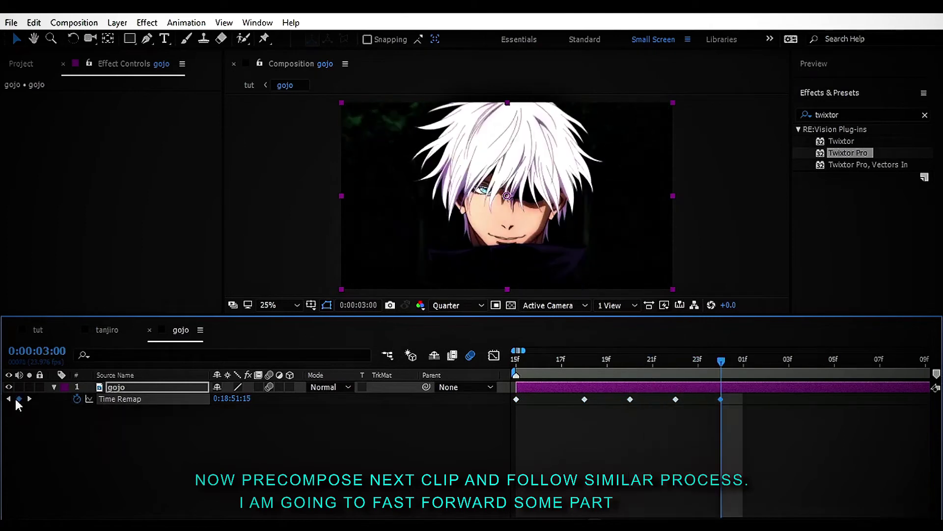
{"action": "left_click", "coordinate": [18, 398]}
{"action": "left_click", "coordinate": [18, 398]}
{"action": "left_click", "coordinate": [18, 399]}
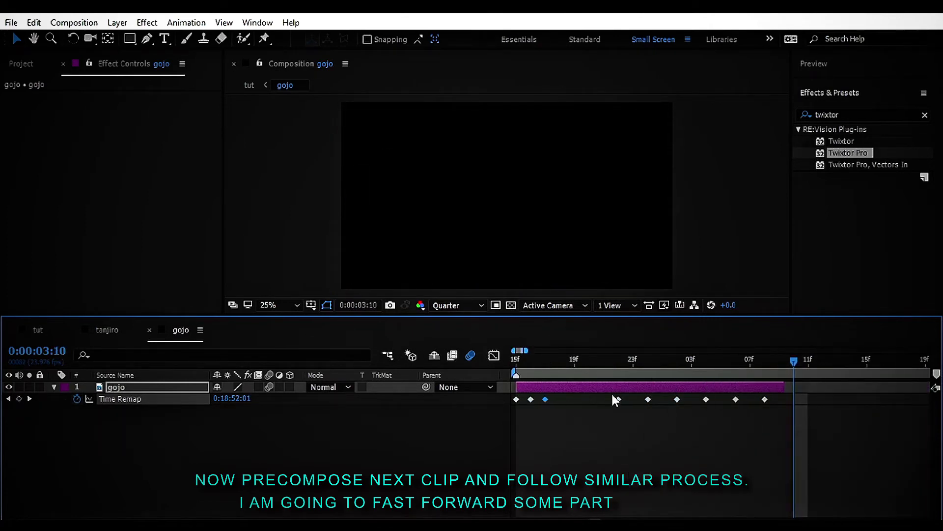
{"action": "left_click", "coordinate": [619, 399]}
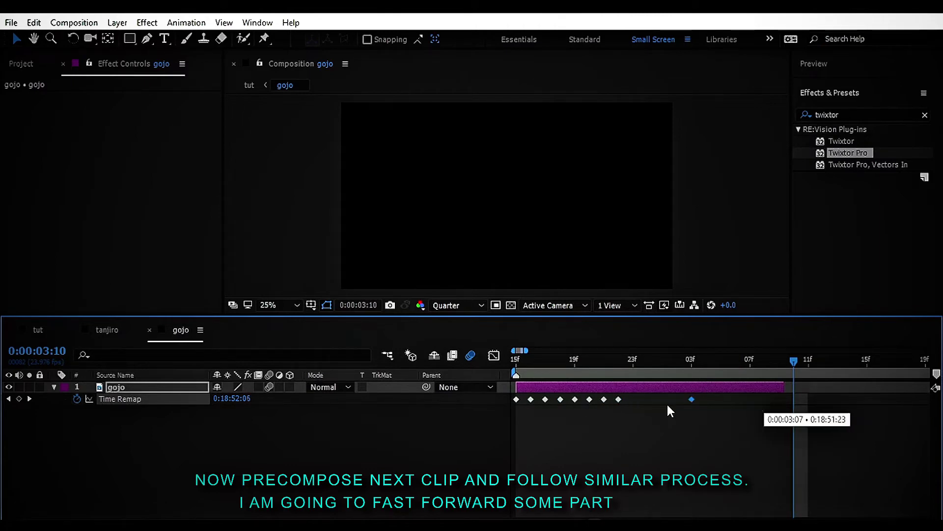
Step: At 2:23, precompose the keyframed gojo layer as gojo Comp 1
{"action": "left_click", "coordinate": [639, 359]}
{"action": "right_click", "coordinate": [639, 386]}
{"action": "left_click", "coordinate": [602, 463]}
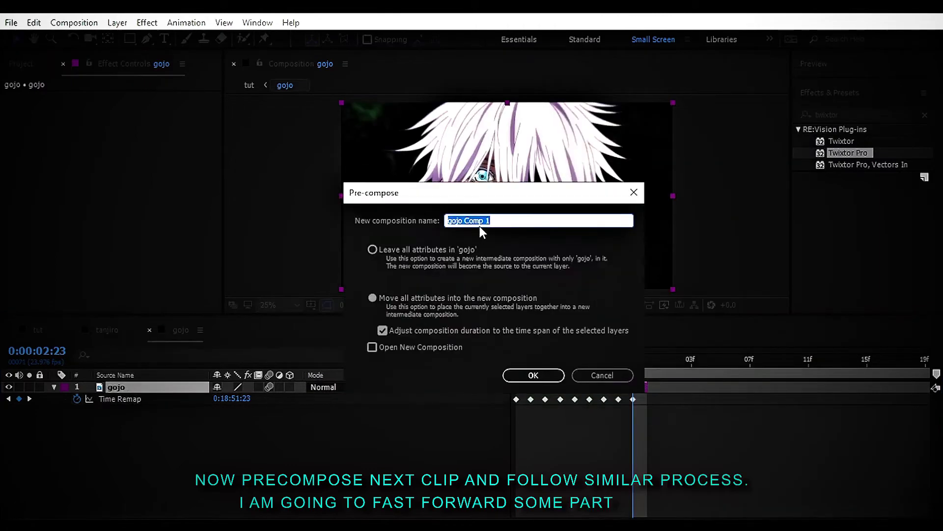
{"action": "left_click", "coordinate": [534, 373]}
Step: Apply Twixtor Pro to gojo Comp 1 with an input frame rate of 23.976
{"action": "double_click", "coordinate": [848, 153]}
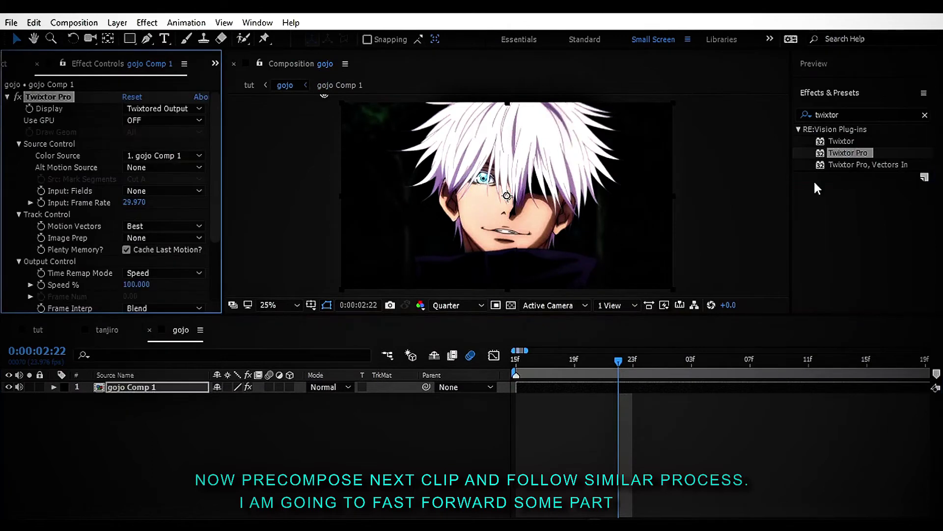
{"action": "key", "text": "ctrl+k"}
{"action": "key", "text": "Return"}
{"action": "left_click", "coordinate": [135, 202]}
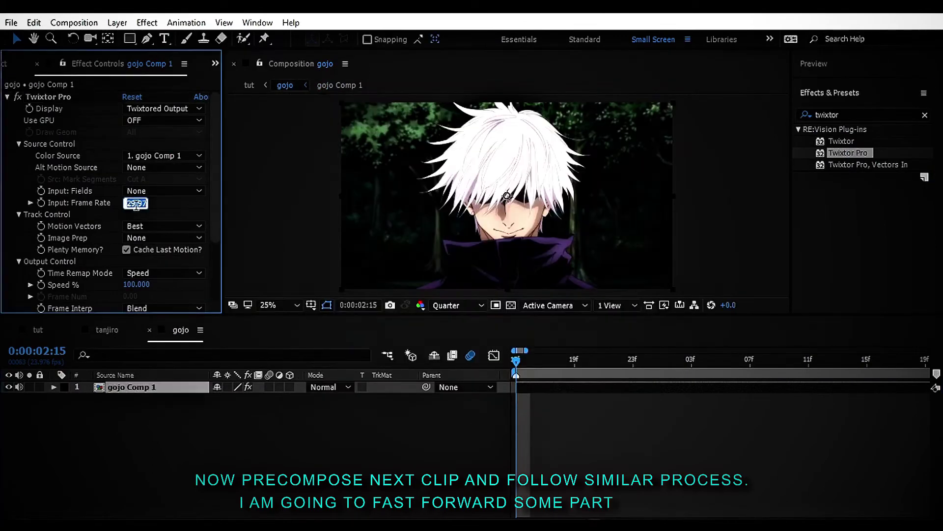
{"action": "type", "text": "23.976"}
{"action": "key", "text": "Return"}
Step: Set Twixtor Image Prep to Contrast/Edge Enhance and Frame Interp to Motion Weighted Blend
{"action": "scroll", "coordinate": [156, 202], "scroll_direction": "down", "scroll_amount": 2}
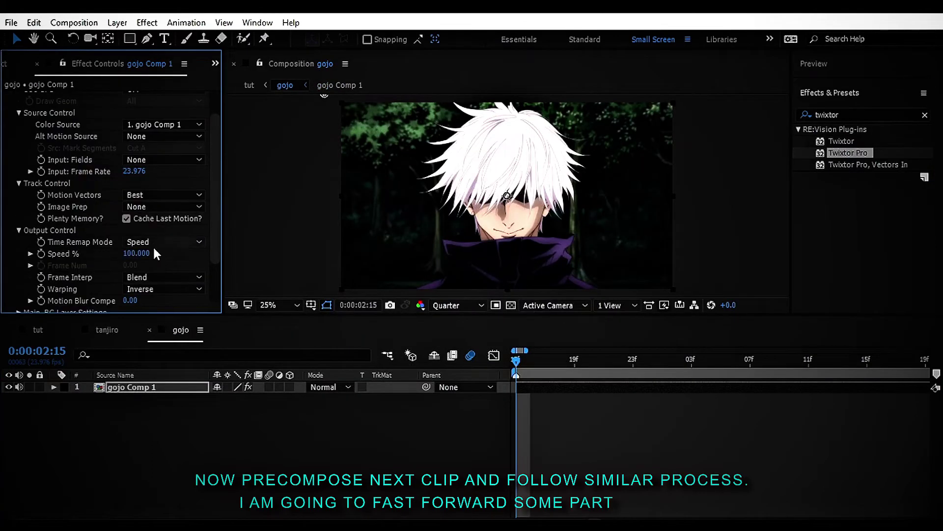
{"action": "left_click", "coordinate": [162, 277]}
{"action": "left_click", "coordinate": [162, 307]}
{"action": "left_click", "coordinate": [162, 207]}
{"action": "left_click", "coordinate": [162, 236]}
{"action": "key", "text": "Page_Down"}
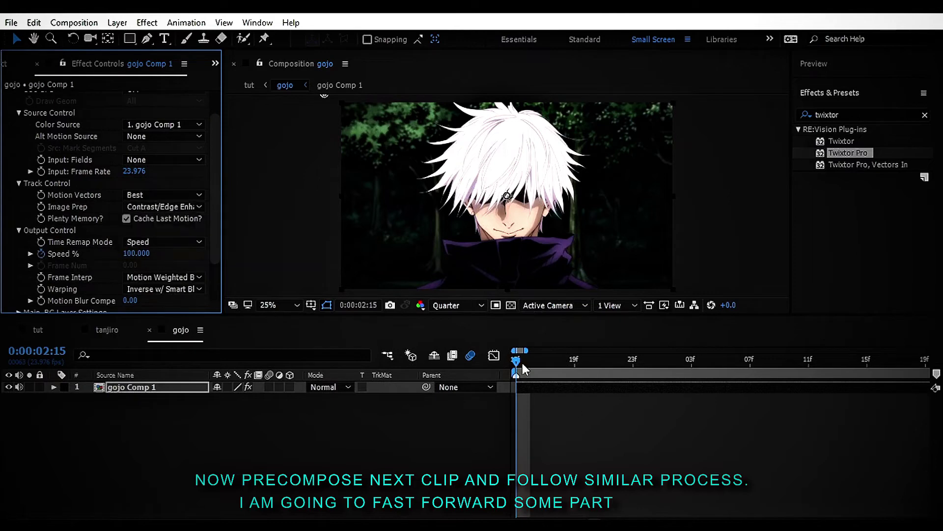
{"action": "left_click", "coordinate": [136, 253]}
Step: Set Twixtor Speed to 7% and precompose the layer as gojo Comp 2
{"action": "type", "text": "7"}
{"action": "key", "text": "Return"}
{"action": "right_click", "coordinate": [551, 400]}
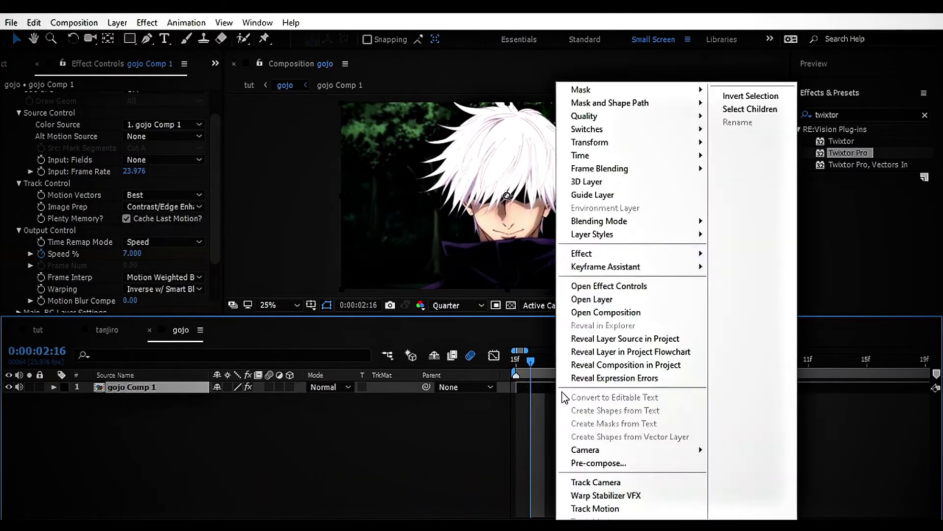
{"action": "left_click", "coordinate": [621, 461]}
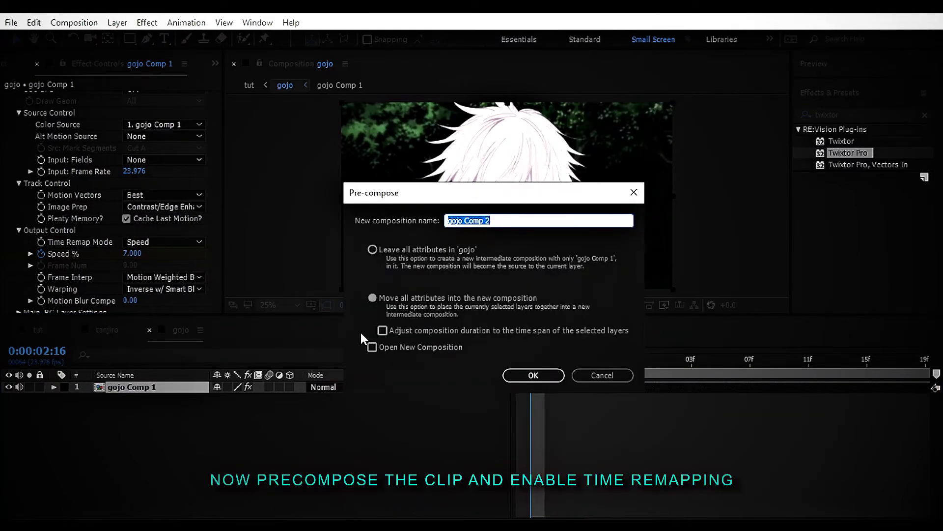
{"action": "left_click", "coordinate": [535, 378]}
Step: Preview the clip from 2:15 to 3:10 and check the frame near 3:14 in the tut composition
{"action": "left_click", "coordinate": [523, 360]}
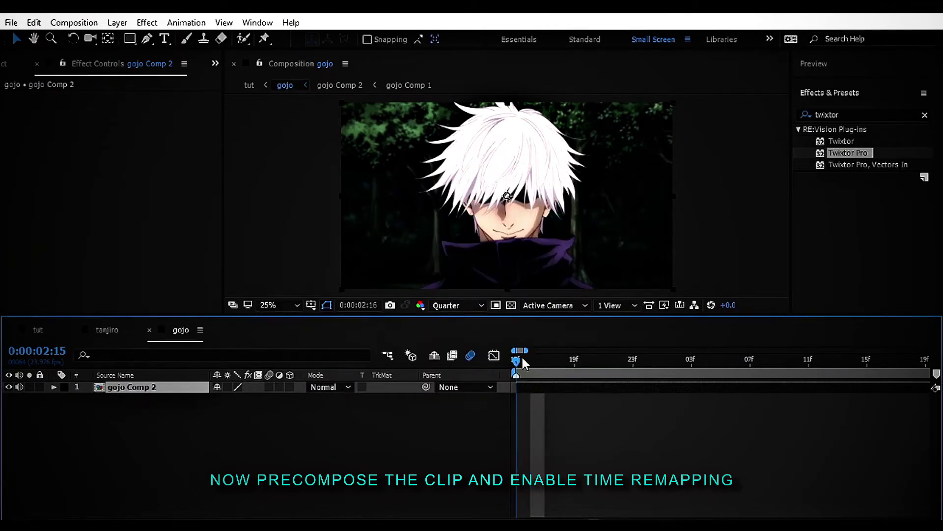
{"action": "mouse_move", "coordinate": [523, 358]}
{"action": "left_mouse_down"}
{"action": "mouse_move", "coordinate": [808, 355]}
{"action": "mouse_move", "coordinate": [790, 380]}
{"action": "left_mouse_up"}
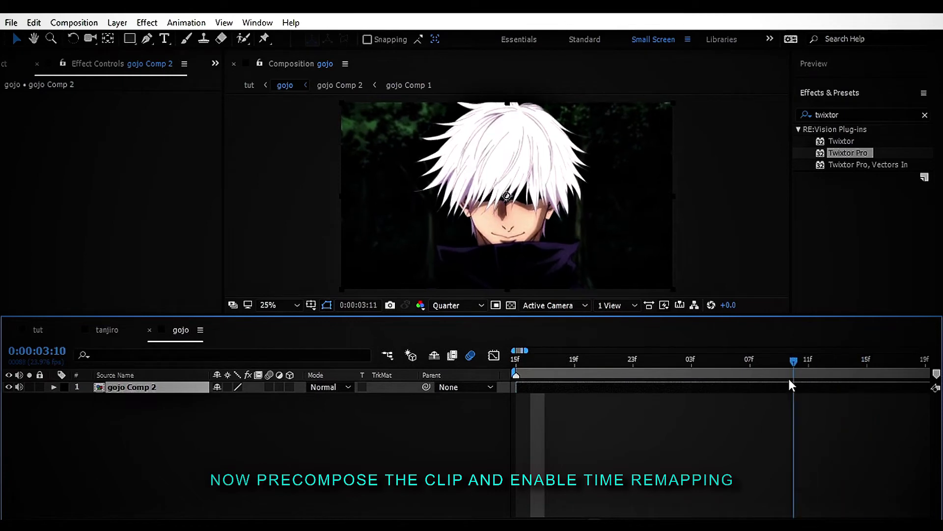
{"action": "left_click", "coordinate": [46, 327]}
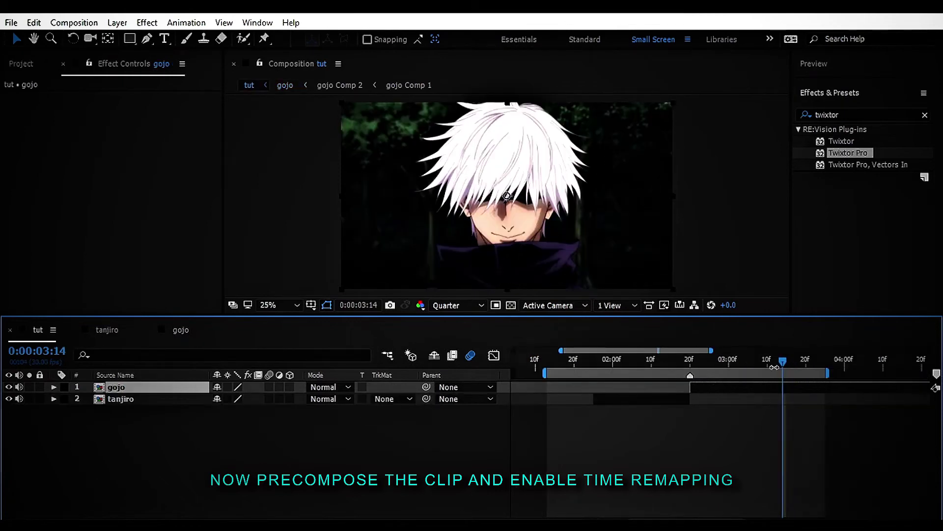
{"action": "left_click_drag", "start_coordinate": [777, 361], "coordinate": [780, 358]}
{"action": "left_click", "coordinate": [797, 449]}
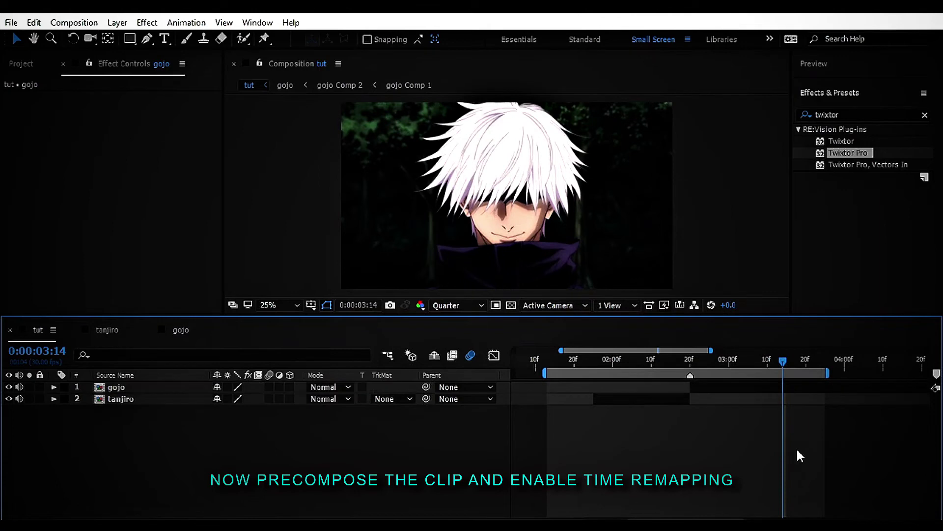
{"action": "left_click", "coordinate": [190, 331]}
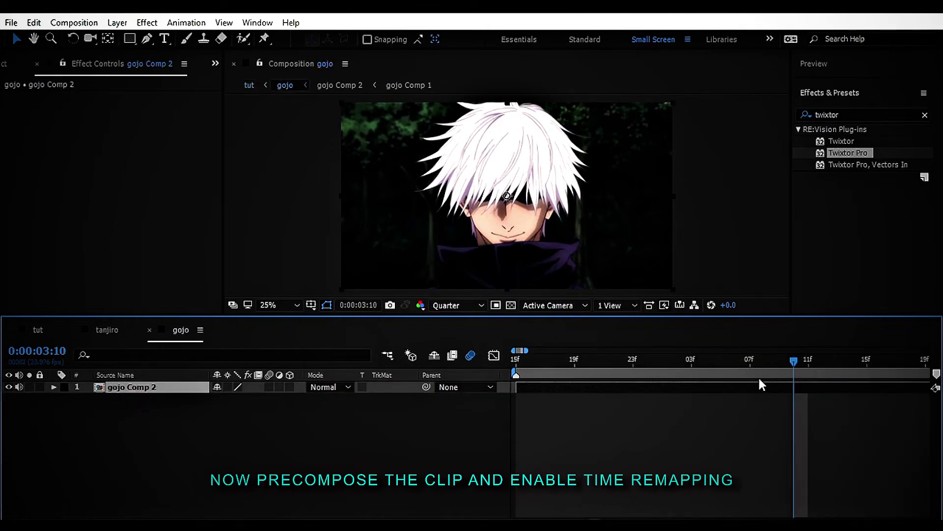
Step: Trim gojo Comp 2's end, enable Time Remap, and raise the end keyframe to 0:18:55:20
{"action": "key", "text": "alt+bracketright"}
{"action": "key", "text": "Page_Up"}
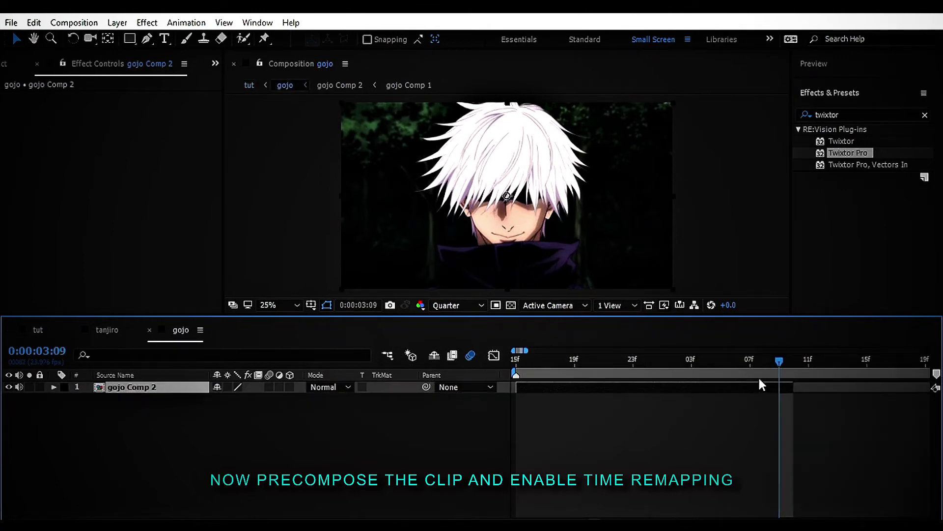
{"action": "key", "text": "ctrl+alt+t"}
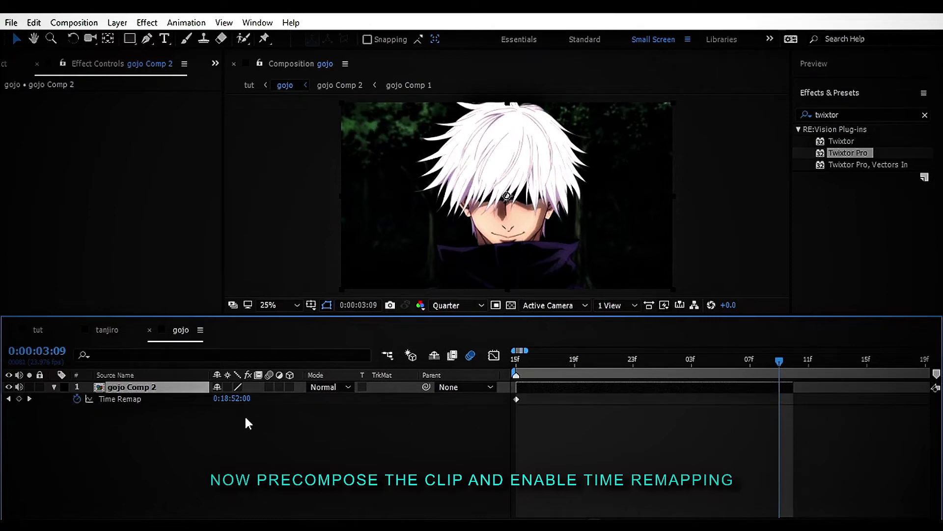
{"action": "left_click_drag", "start_coordinate": [232, 397], "coordinate": [303, 397]}
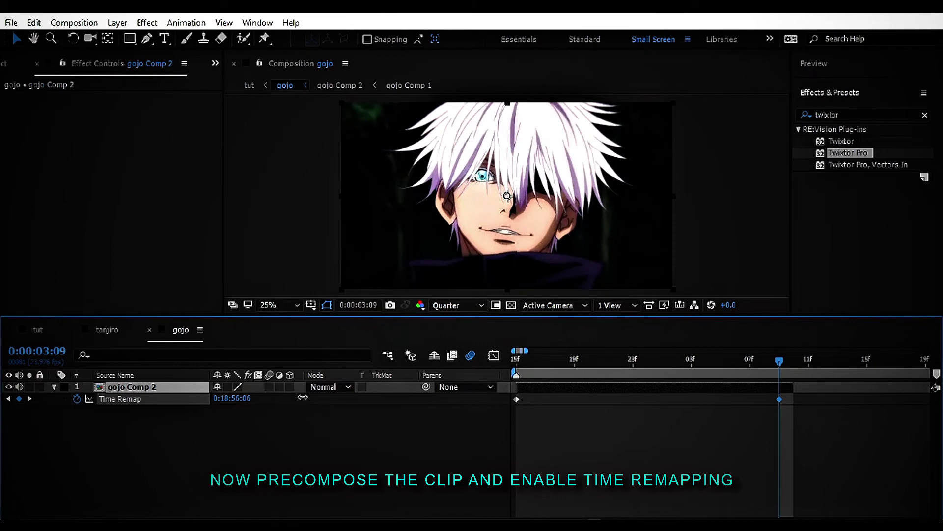
{"action": "left_click_drag", "start_coordinate": [303, 397], "coordinate": [296, 397]}
{"action": "left_click", "coordinate": [364, 436]}
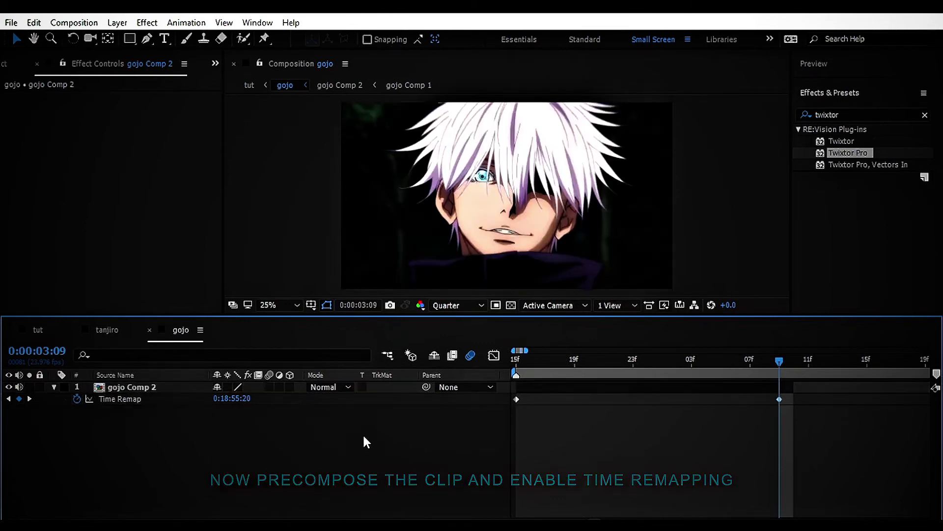
{"action": "left_click", "coordinate": [133, 400]}
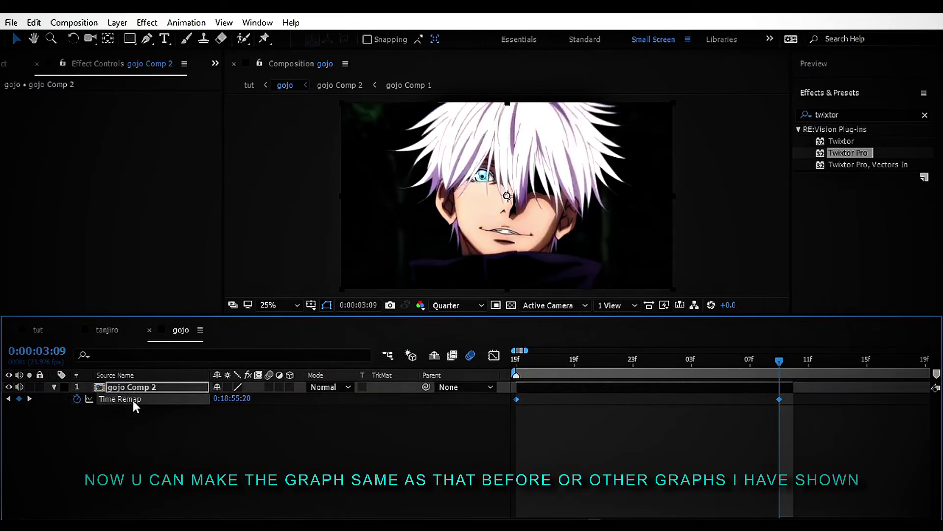
Step: Easy-ease both Time Remap keyframes and drag their handles into an S-shaped curve
{"action": "key", "text": "F9"}
{"action": "left_click", "coordinate": [493, 356]}
{"action": "left_click", "coordinate": [517, 489]}
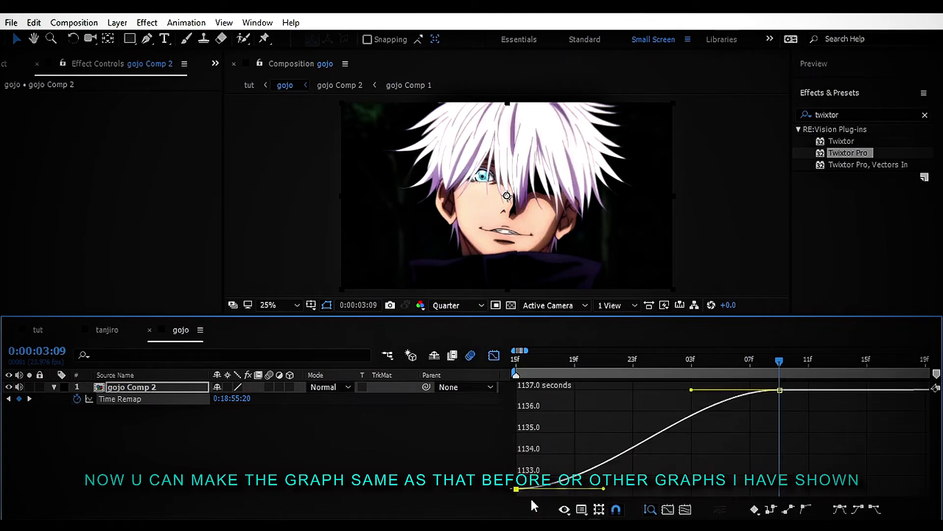
{"action": "left_click_drag", "start_coordinate": [603, 489], "coordinate": [541, 434]}
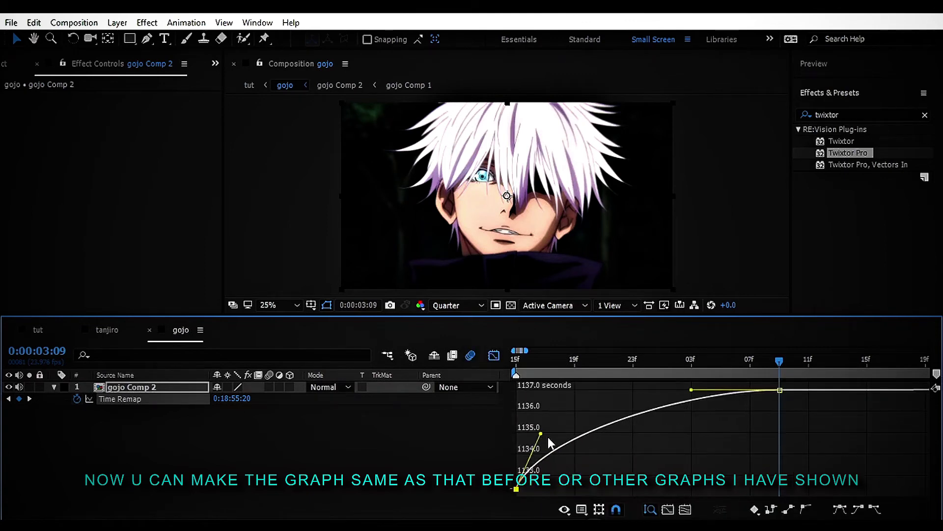
{"action": "left_click_drag", "start_coordinate": [691, 390], "coordinate": [748, 459]}
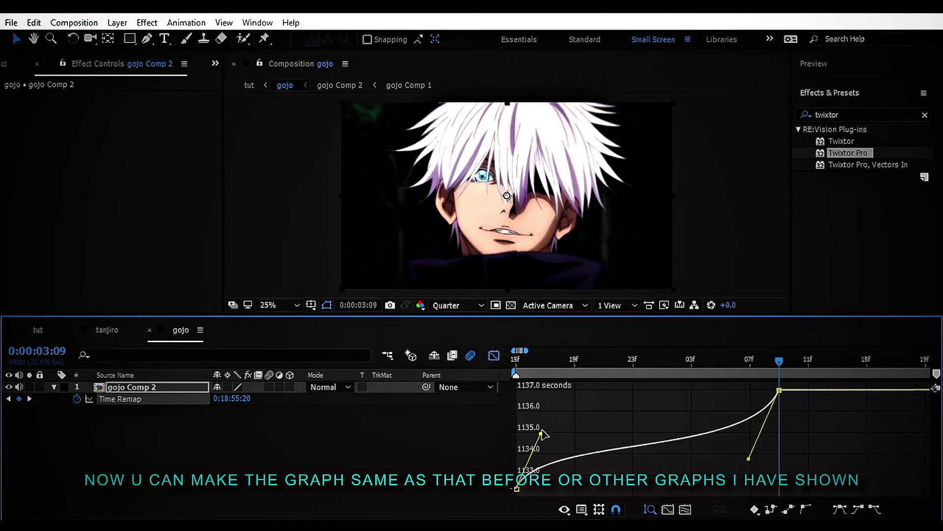
{"action": "left_click_drag", "start_coordinate": [543, 434], "coordinate": [535, 428]}
{"action": "left_click", "coordinate": [494, 355]}
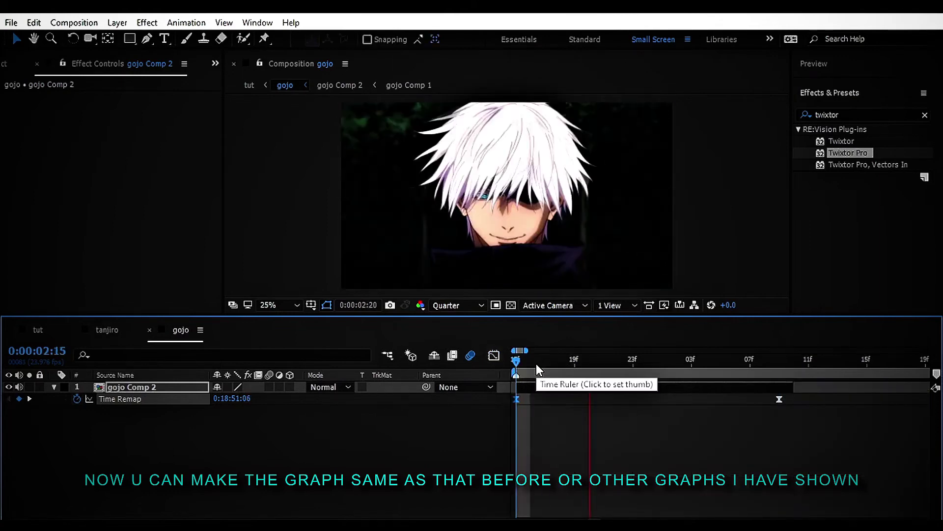
Step: Steepen the ramp into the second keyframe, preview the result, and move to 0:00:02:16
{"action": "key", "text": "space"}
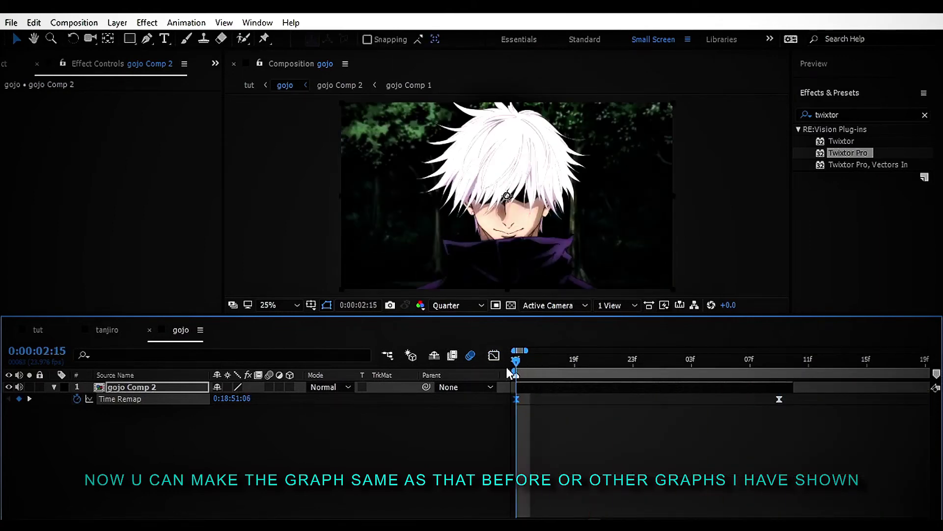
{"action": "key", "text": "space"}
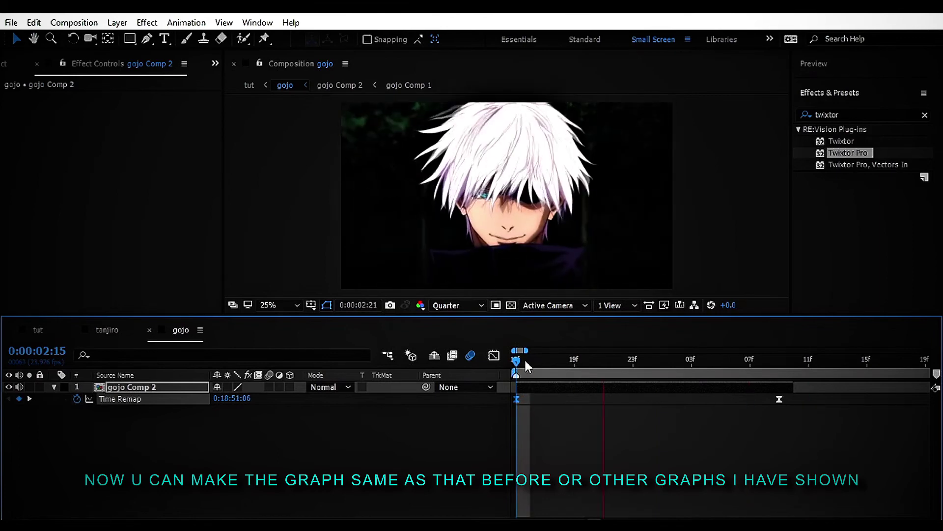
{"action": "key", "text": "space"}
{"action": "left_click", "coordinate": [494, 356]}
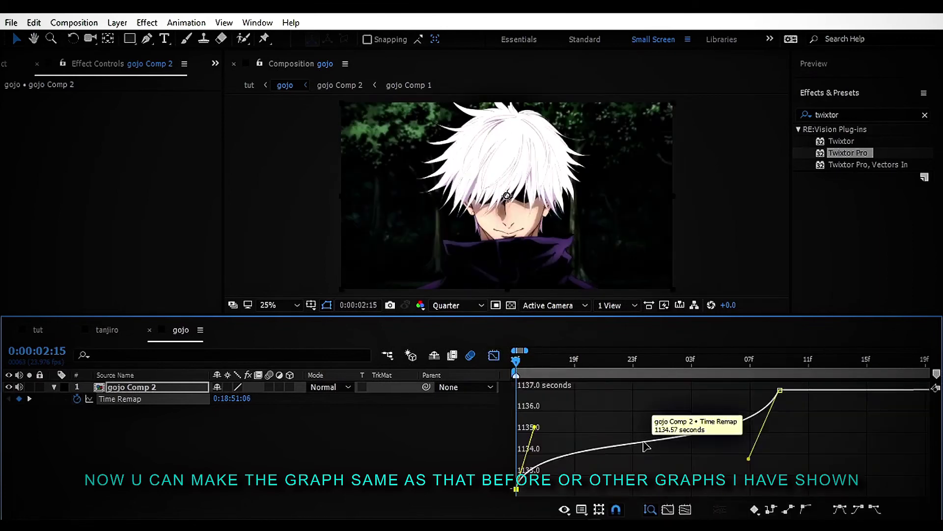
{"action": "left_click_drag", "start_coordinate": [533, 429], "coordinate": [529, 410]}
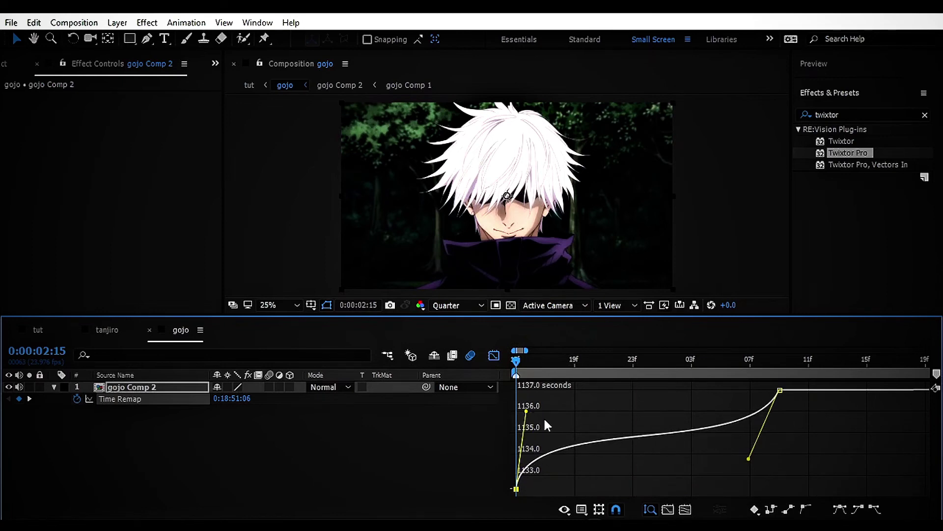
{"action": "left_click_drag", "start_coordinate": [748, 459], "coordinate": [766, 464]}
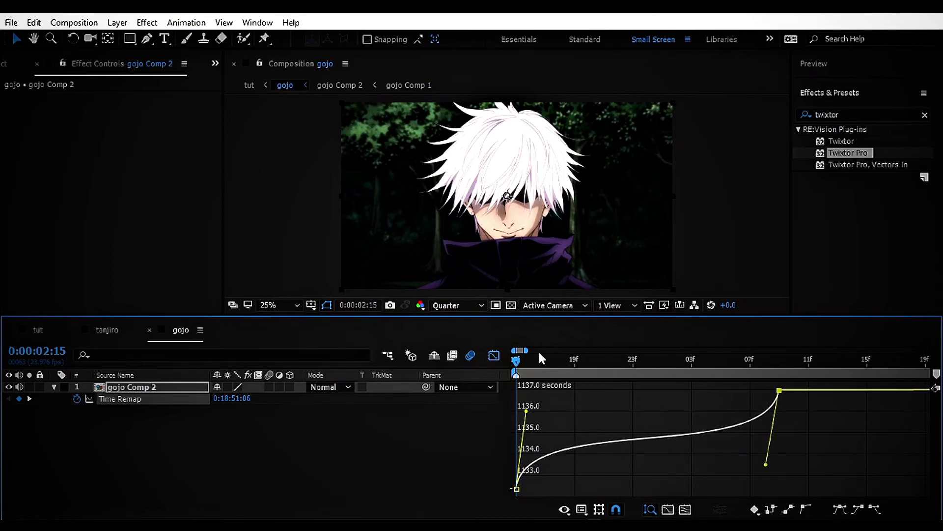
{"action": "key", "text": "space"}
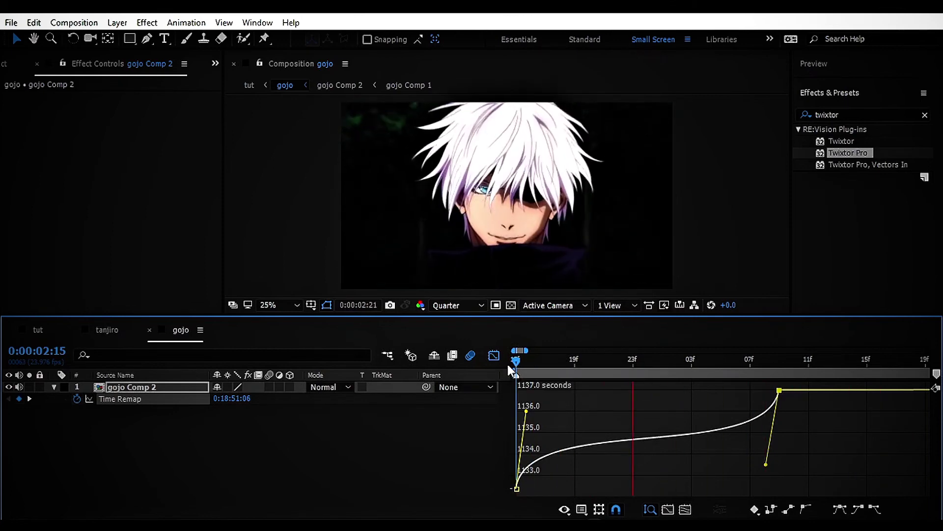
{"action": "key", "text": "space"}
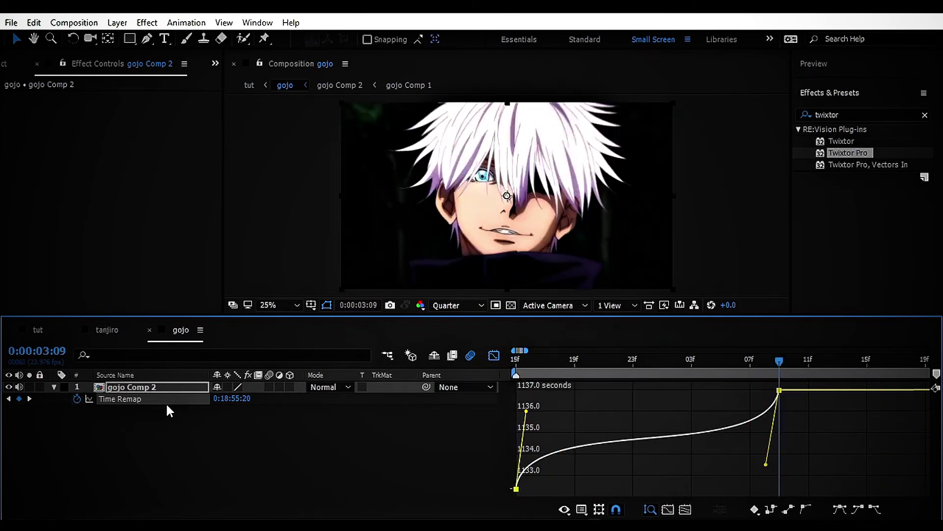
{"action": "left_click", "coordinate": [533, 363]}
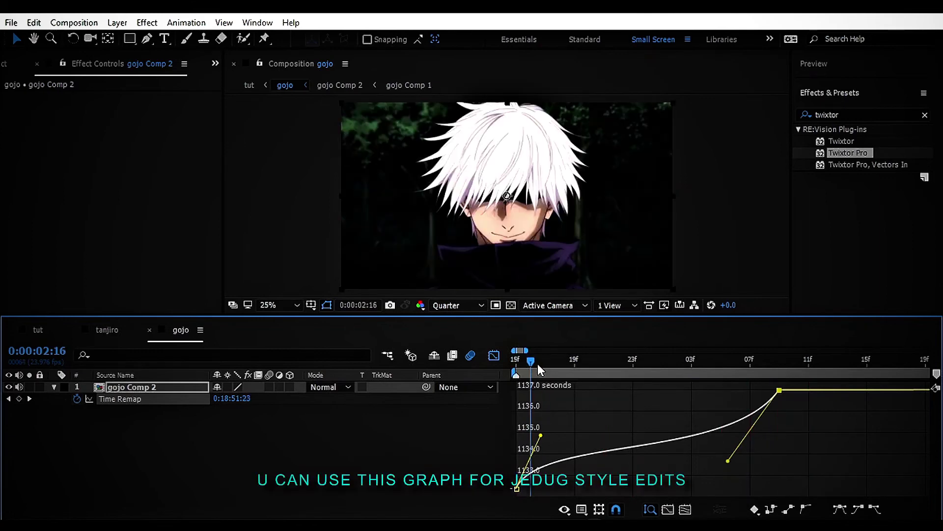
Step: Drag both keyframes' handles so the curve rises fast and flattens toward the top
{"action": "left_click_drag", "start_coordinate": [540, 436], "coordinate": [587, 401]}
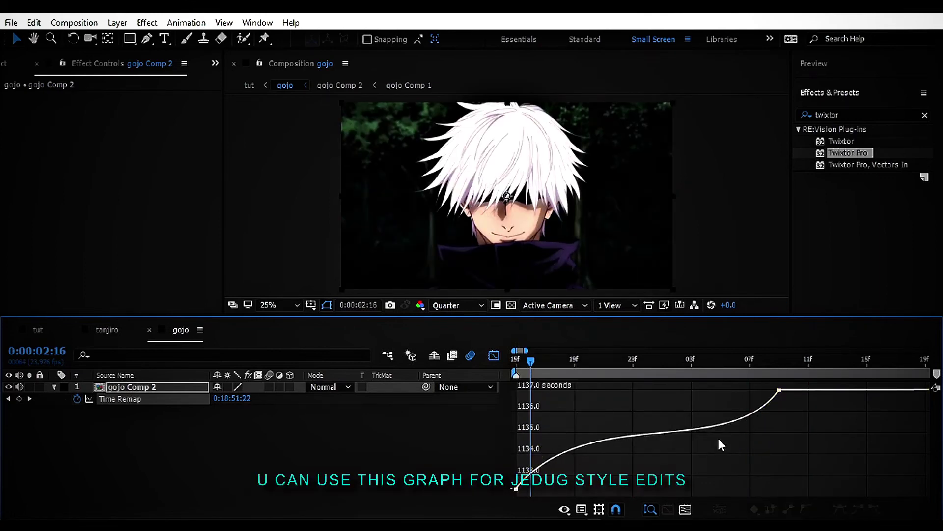
{"action": "left_click_drag", "start_coordinate": [744, 494], "coordinate": [793, 358]}
{"action": "mouse_move", "coordinate": [728, 460]}
{"action": "left_mouse_down"}
{"action": "mouse_move", "coordinate": [570, 404]}
{"action": "mouse_move", "coordinate": [635, 391]}
{"action": "left_mouse_up"}
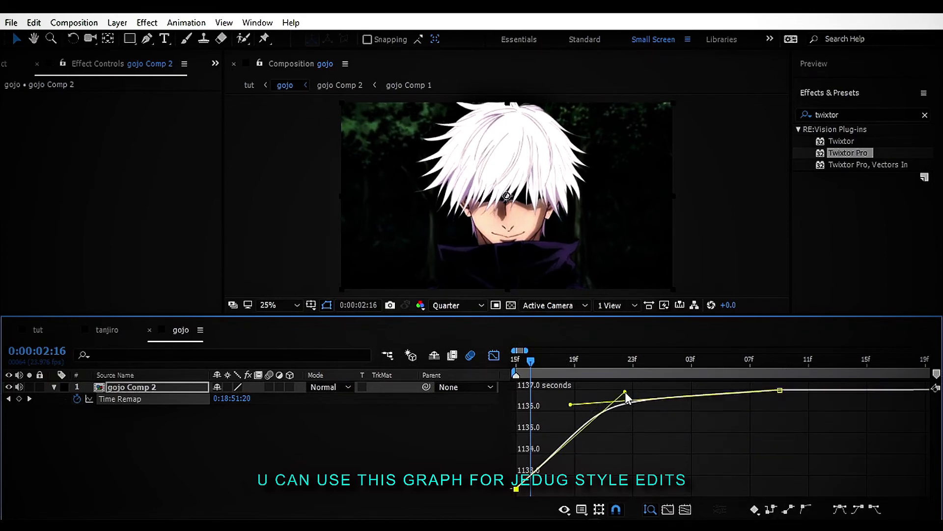
{"action": "left_click", "coordinate": [570, 405]}
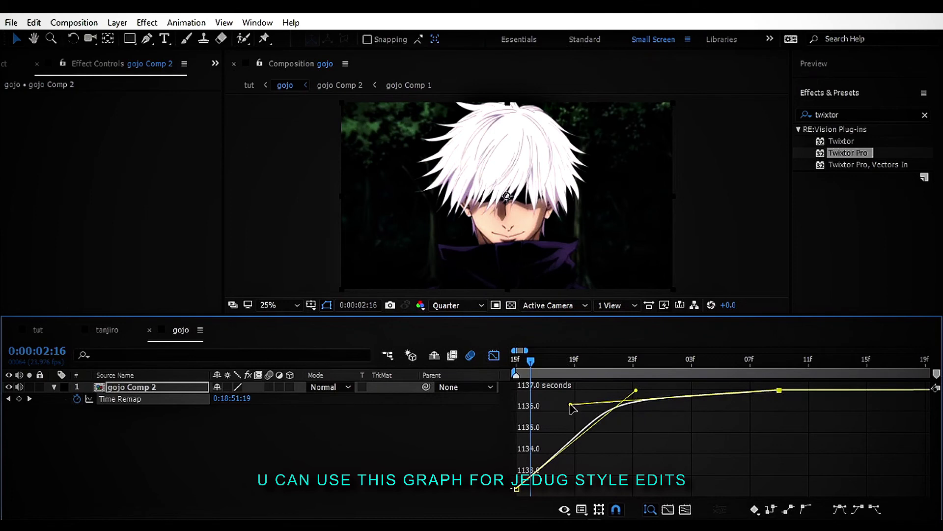
{"action": "left_click_drag", "start_coordinate": [571, 404], "coordinate": [533, 417]}
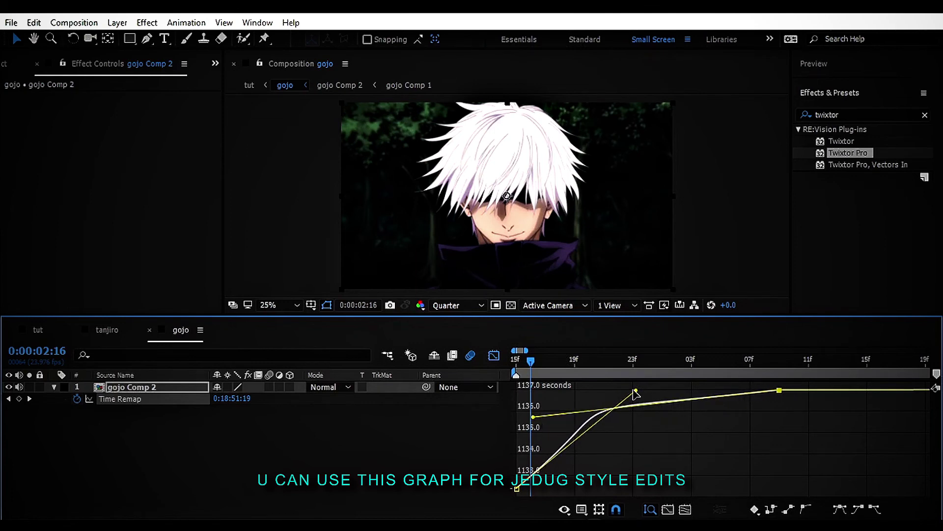
{"action": "left_click_drag", "start_coordinate": [635, 391], "coordinate": [641, 393]}
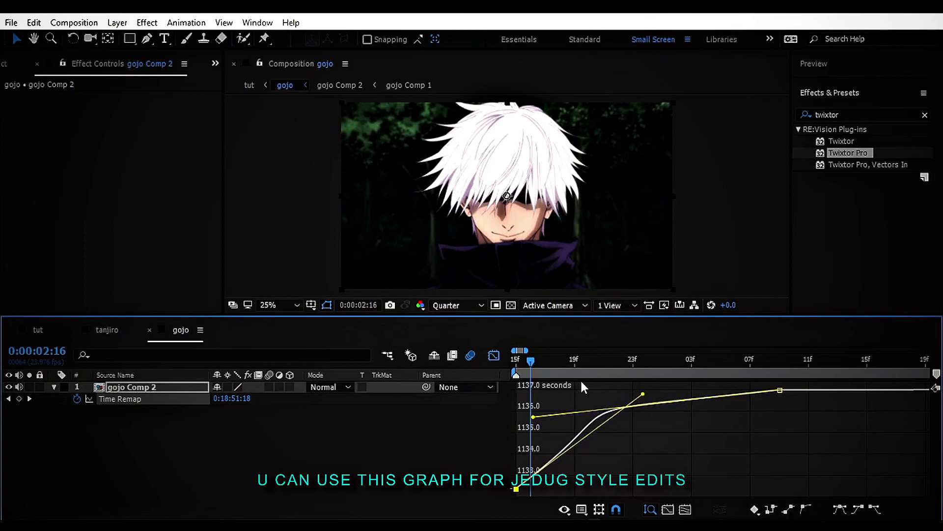
Step: Scrub through frames 0:00:02:15 to 0:00:02:20 to check the motion
{"action": "left_click_drag", "start_coordinate": [530, 362], "coordinate": [517, 364]}
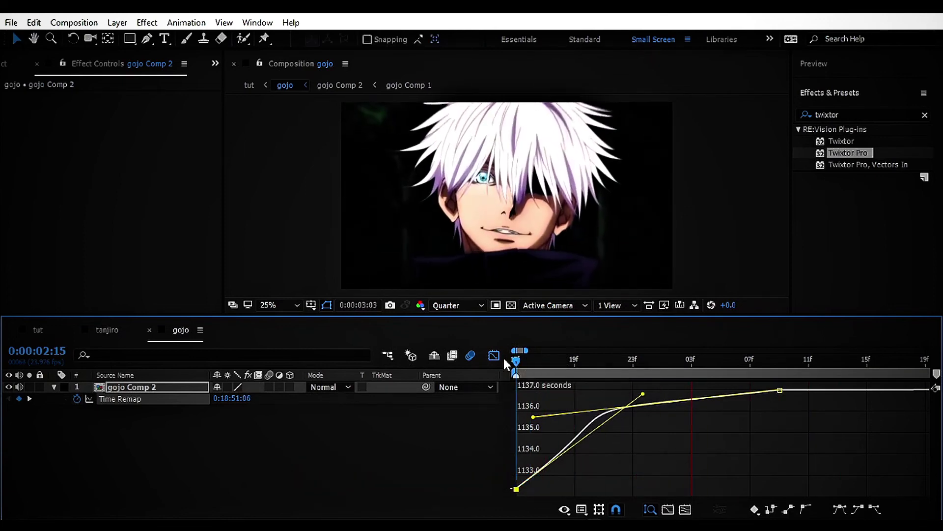
{"action": "left_click", "coordinate": [575, 360]}
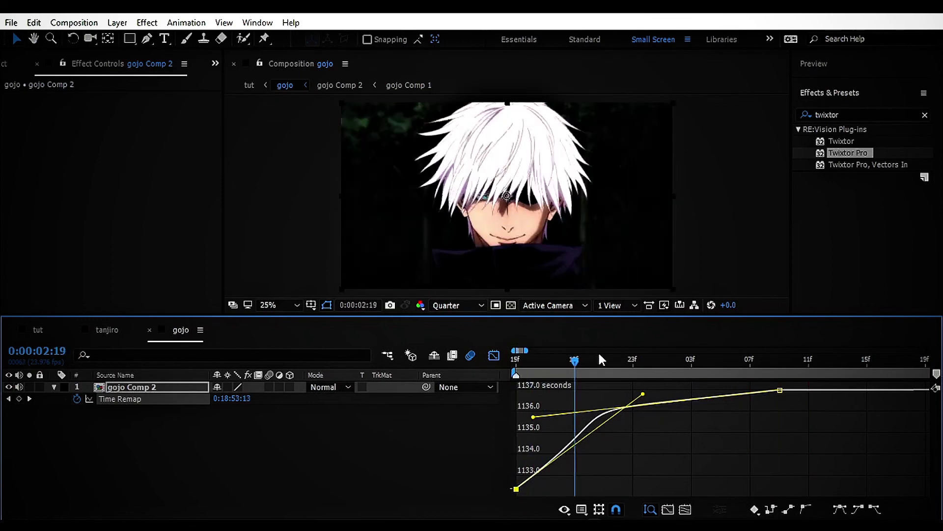
{"action": "left_click_drag", "start_coordinate": [599, 358], "coordinate": [589, 361]}
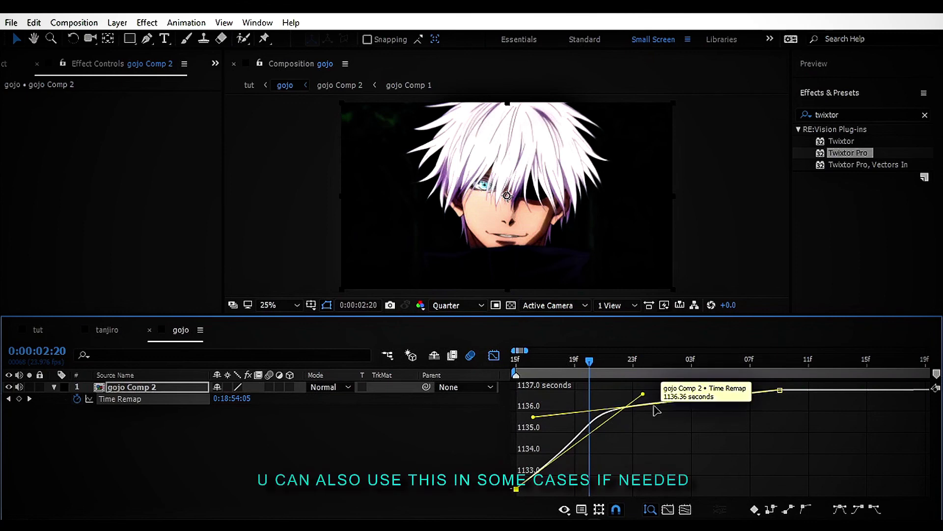
Step: Reapply Easy Ease and pull the Bezier handles to lift and flatten the curve's top
{"action": "key", "text": "Delete"}
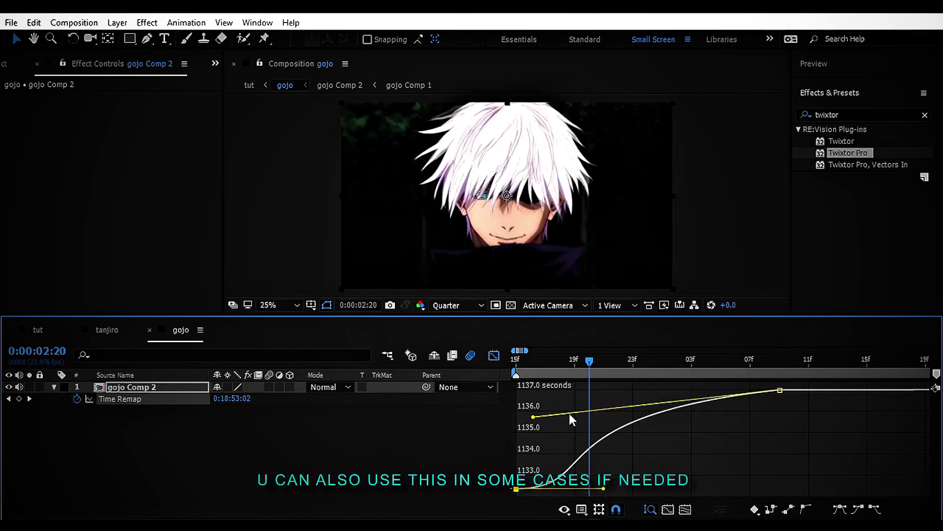
{"action": "left_click_drag", "start_coordinate": [534, 417], "coordinate": [557, 418]}
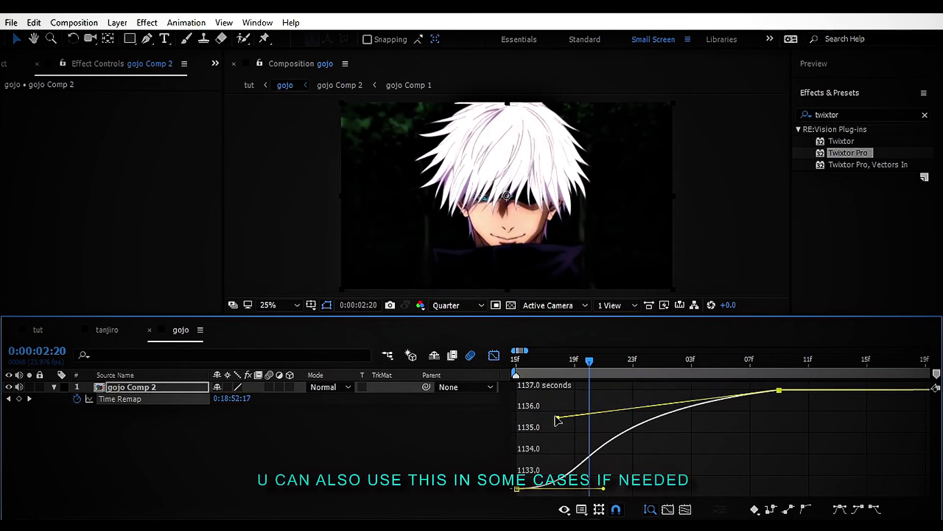
{"action": "key", "text": "F9"}
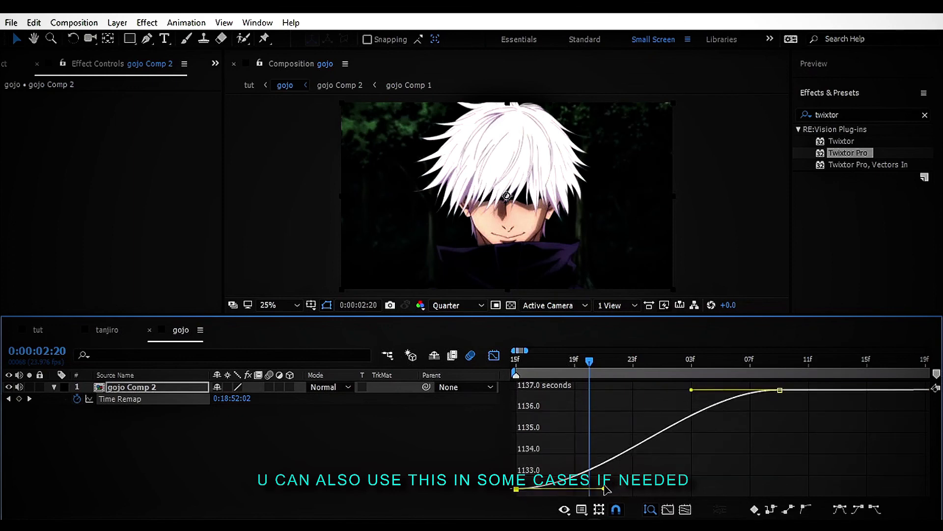
{"action": "left_click_drag", "start_coordinate": [604, 488], "coordinate": [554, 402]}
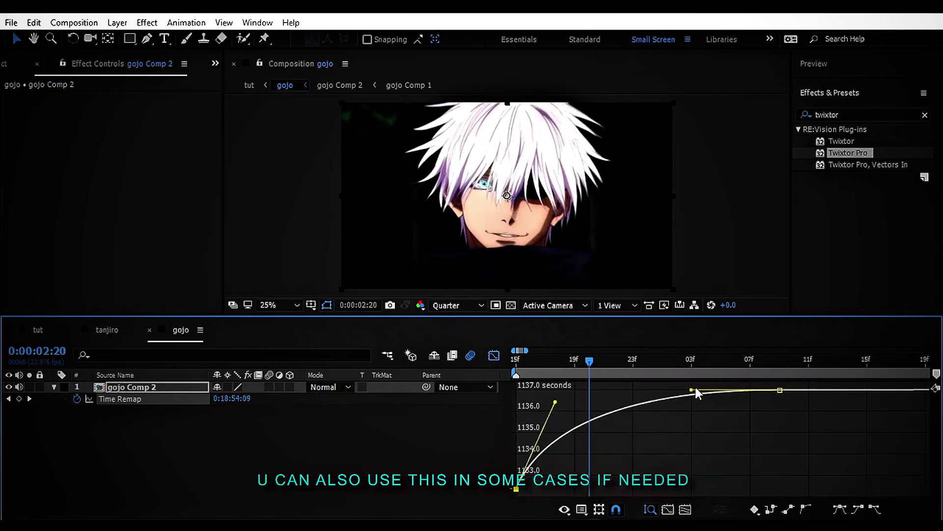
{"action": "left_click_drag", "start_coordinate": [696, 390], "coordinate": [576, 401]}
{"action": "left_click_drag", "start_coordinate": [558, 362], "coordinate": [497, 369]}
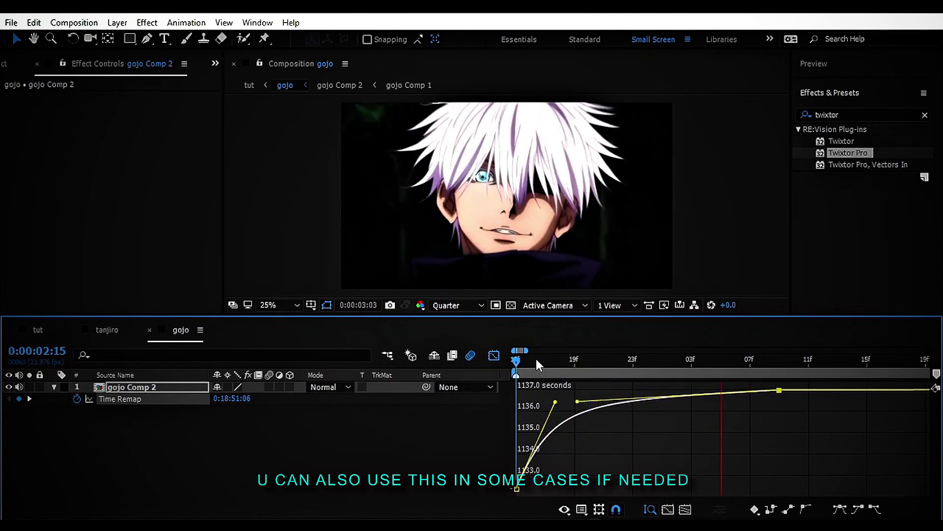
{"action": "left_click_drag", "start_coordinate": [678, 361], "coordinate": [735, 361]}
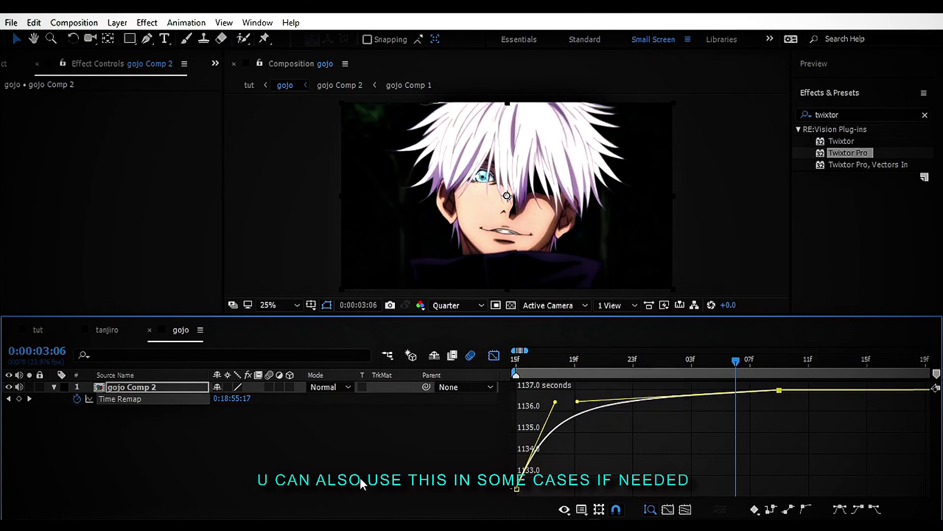
Step: Re-ease to an S-curve, then steepen its start and reshape the approach to the last keyframe
{"action": "key", "text": "F9"}
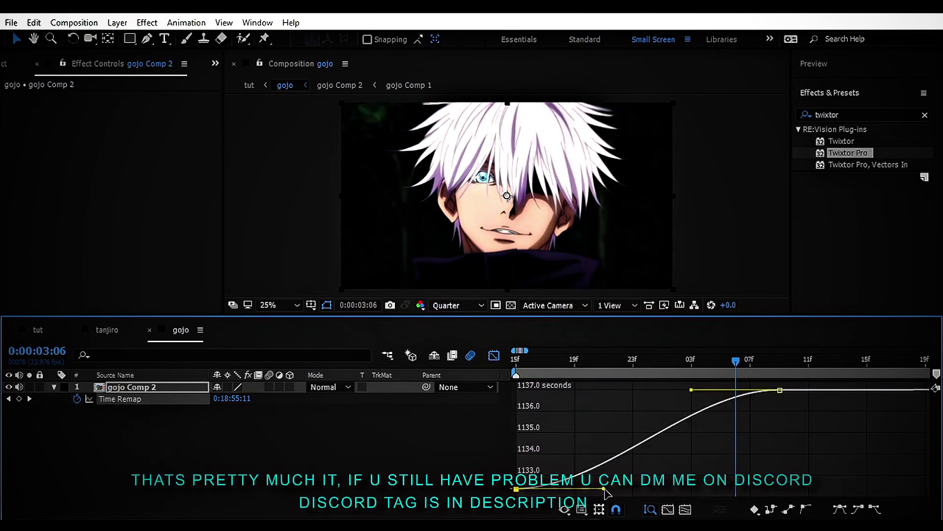
{"action": "left_click_drag", "start_coordinate": [603, 489], "coordinate": [546, 432]}
{"action": "left_click_drag", "start_coordinate": [690, 390], "coordinate": [742, 462]}
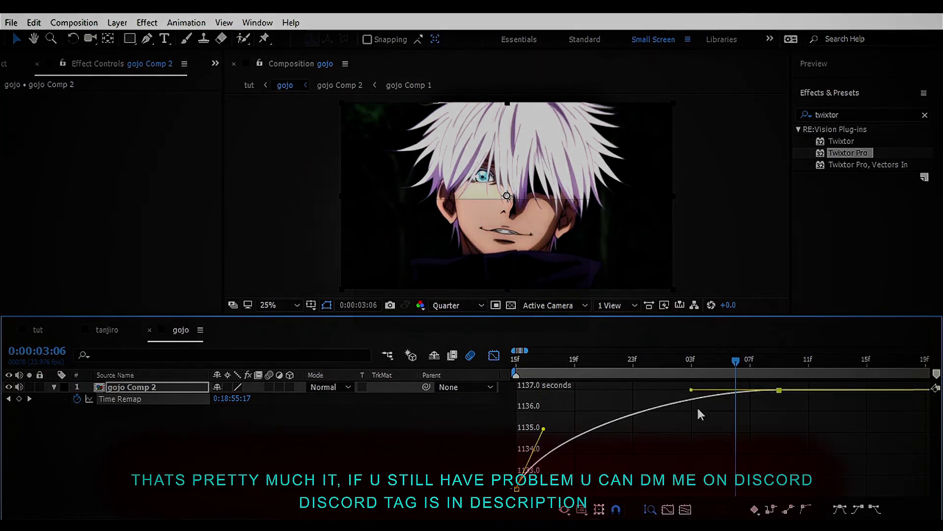